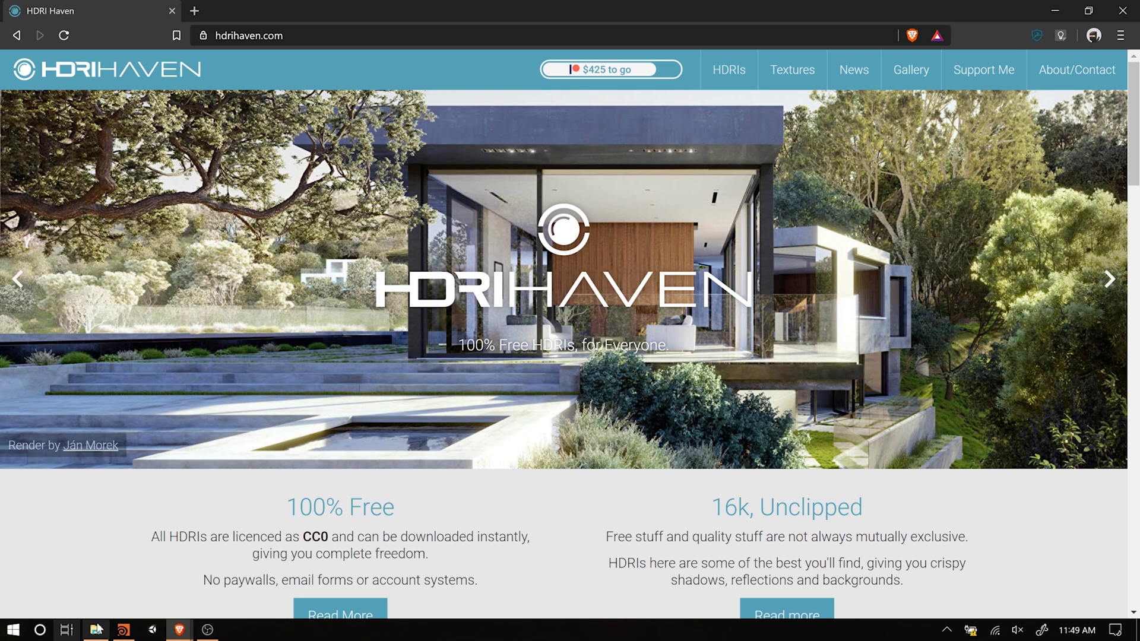
Step: View the HDR file in the tex folder and switch to Houdini
left_click(96, 629)
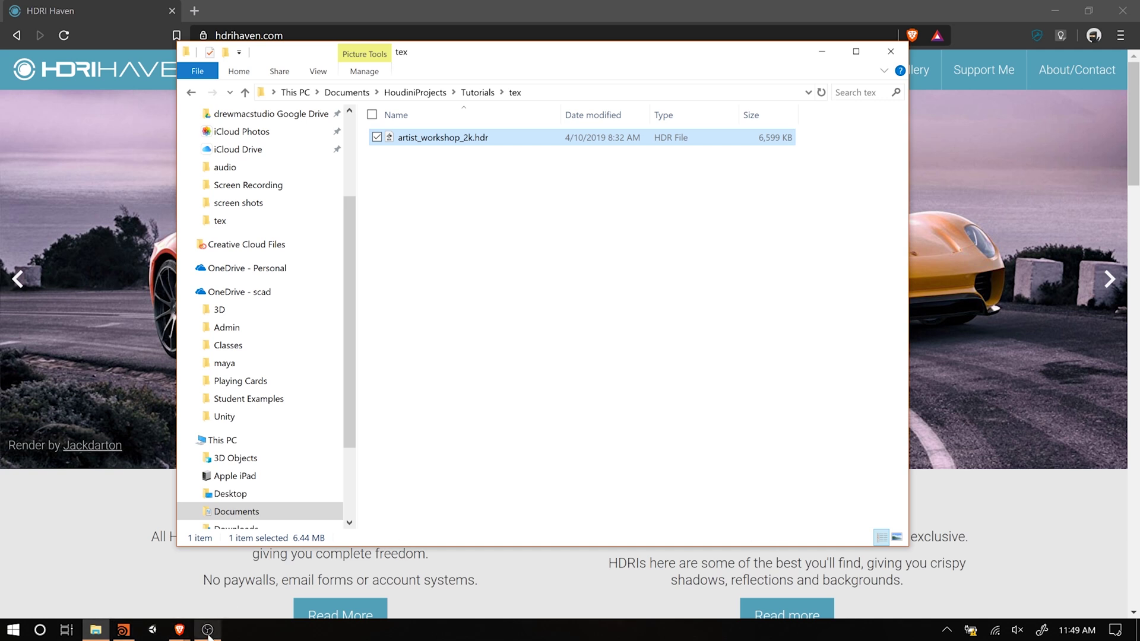
left_click(123, 630)
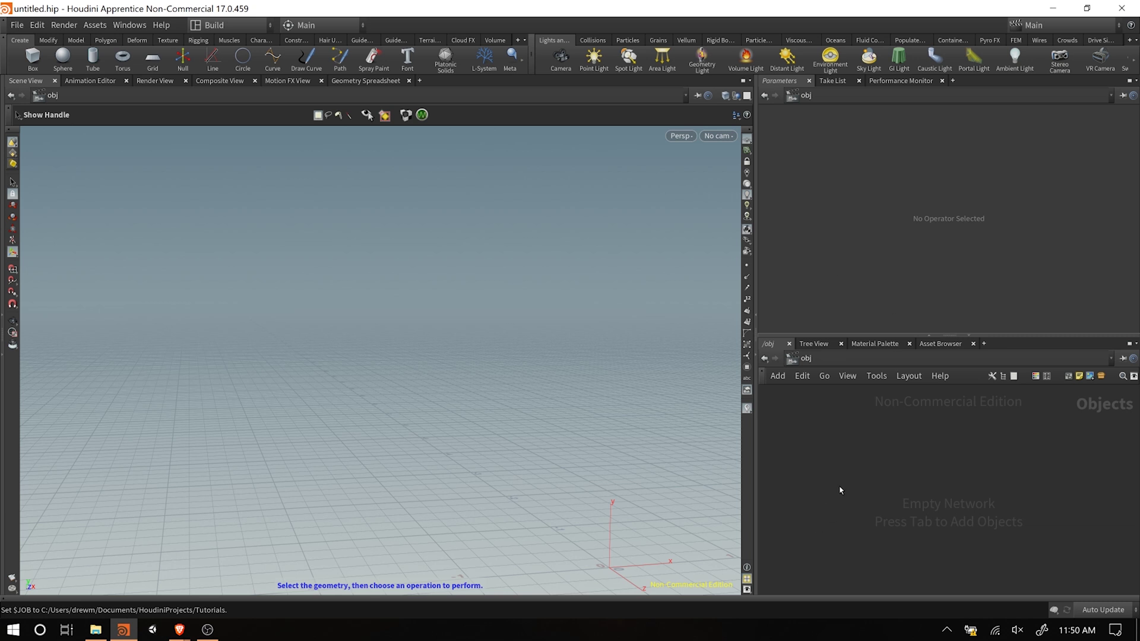
Step: Add a Geometry object to the empty object network and rename it "objects"
key("Tab")
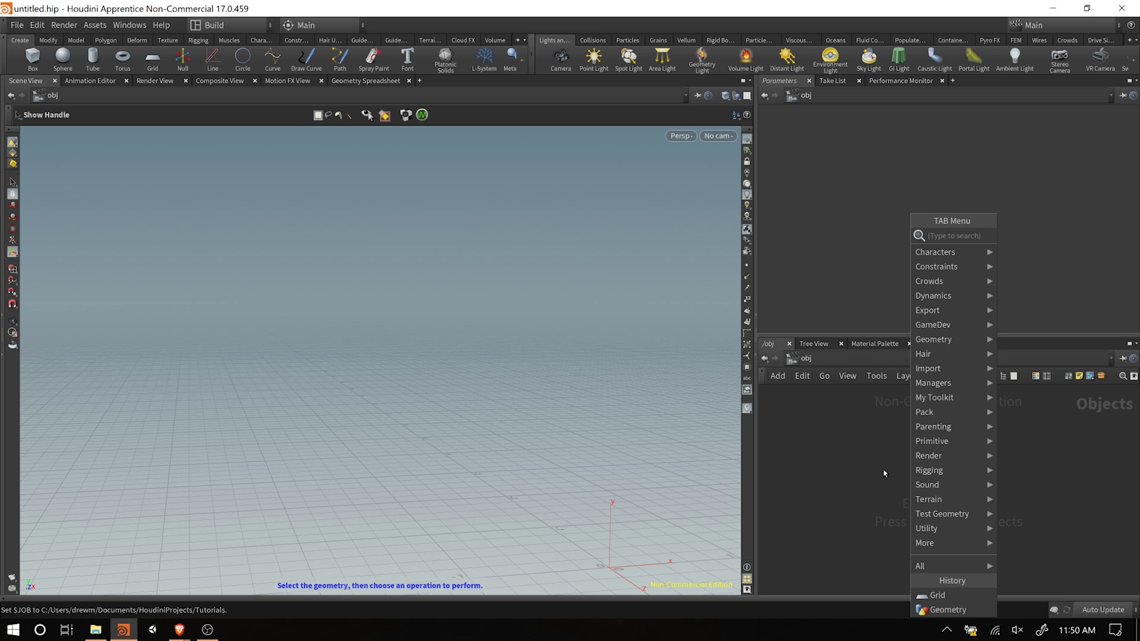
type("geo")
key("Return")
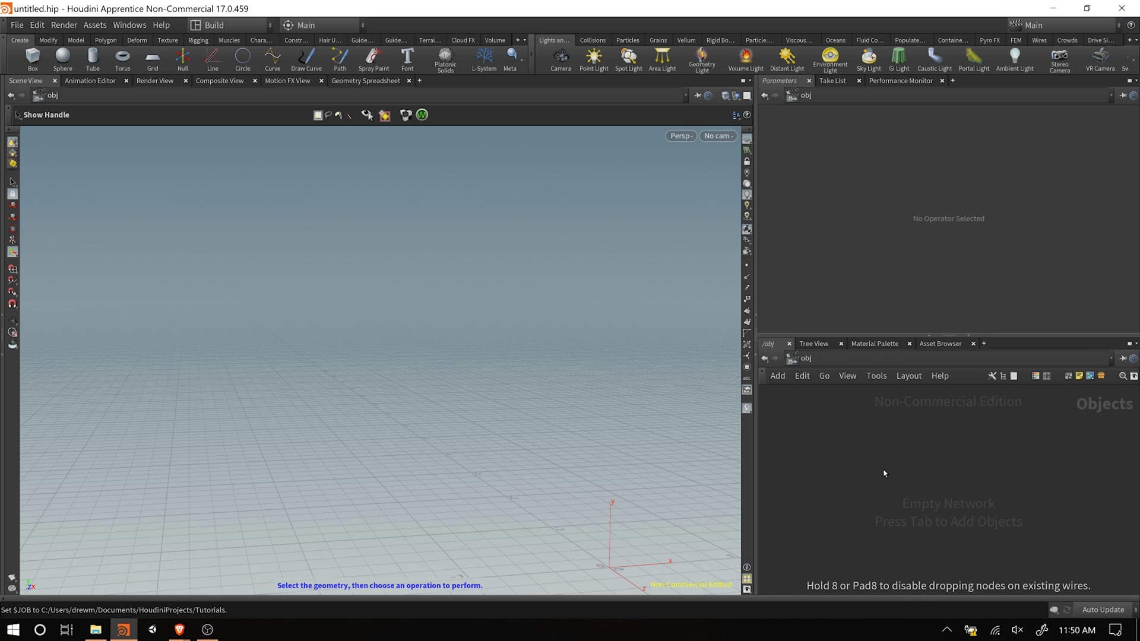
left_click(885, 473)
double_click(914, 470)
type("objects")
key("Return")
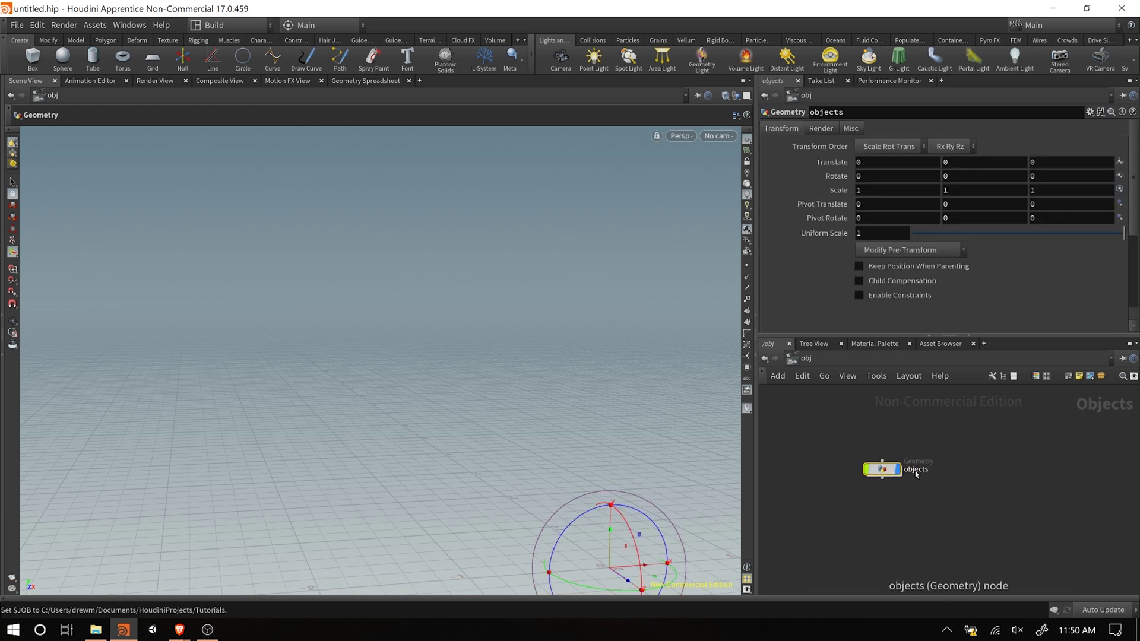
Step: Add a Test Geometry: Crag node inside the objects node
double_click(881, 467)
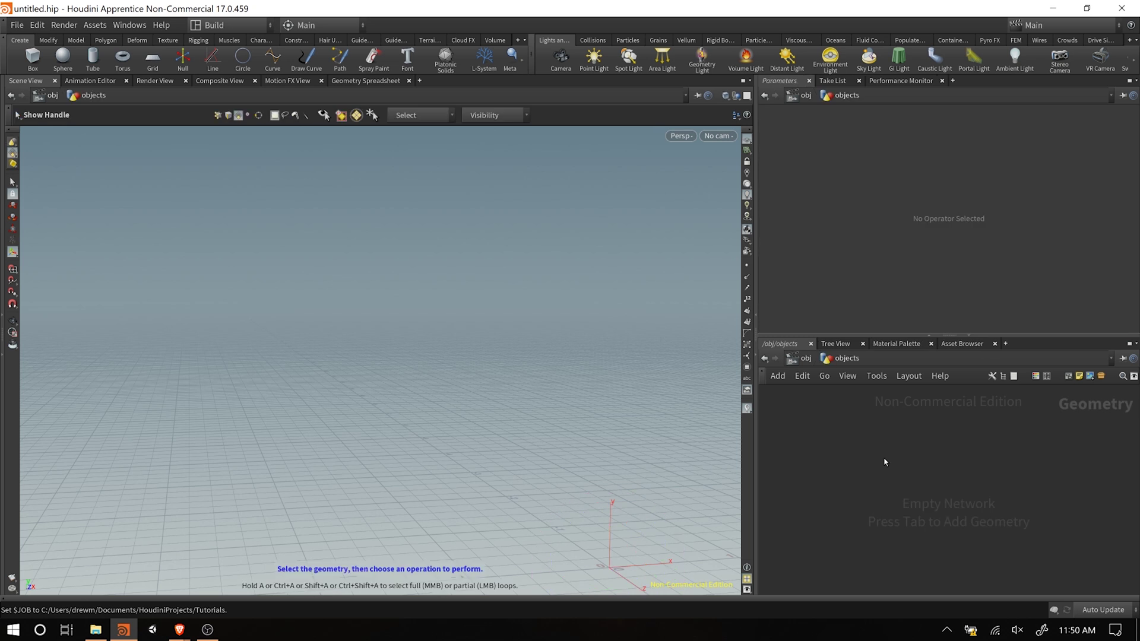
key("Tab")
type("test")
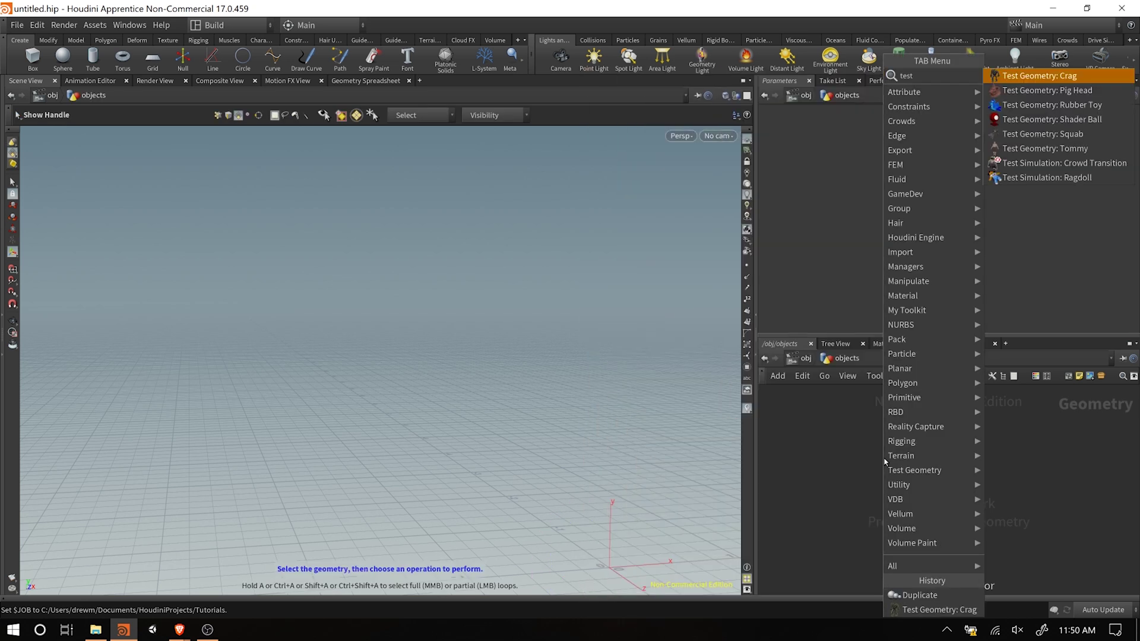
key("Return")
left_click(884, 462)
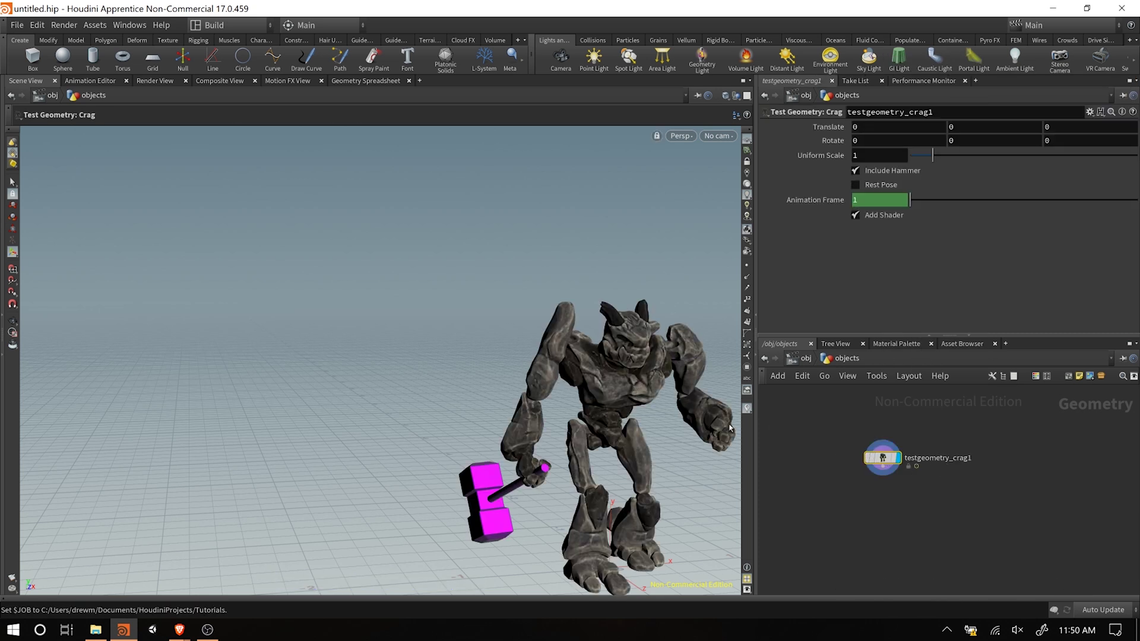
Step: Add a Duplicate node fed by the Crag test geometry and make it the displayed node
left_click(881, 505)
key("Tab")
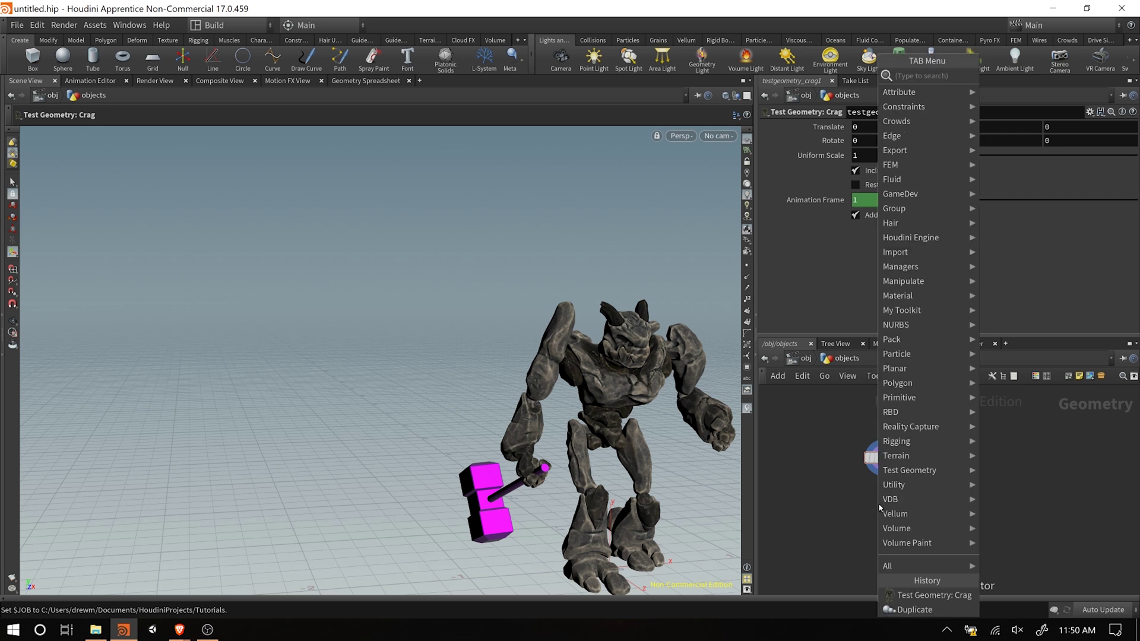
type("dup")
key("Return")
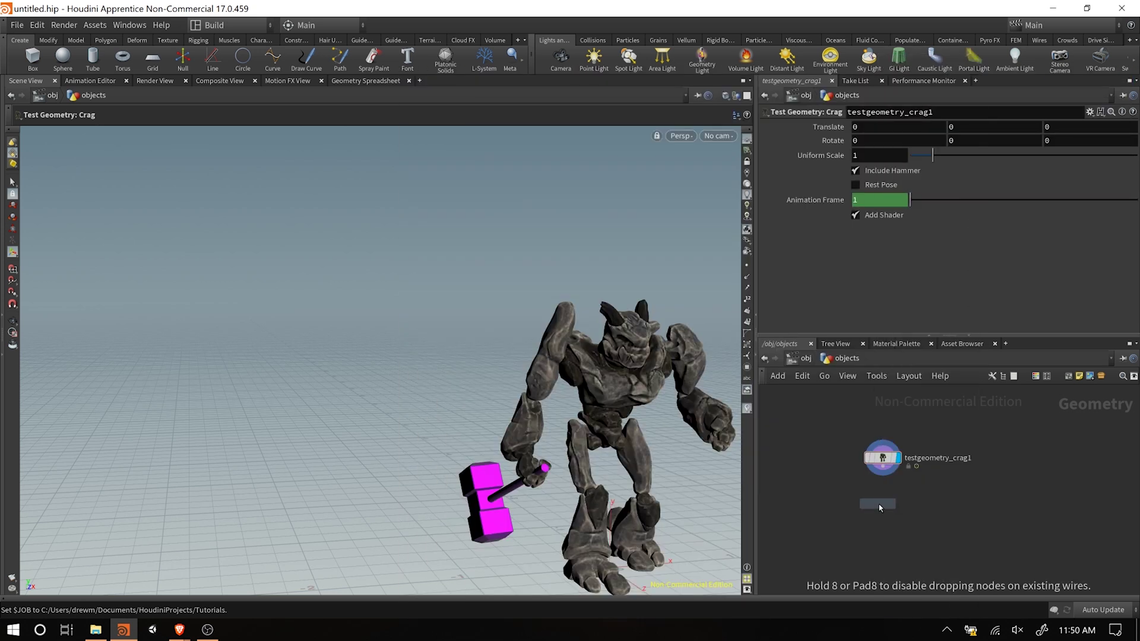
left_click(885, 496)
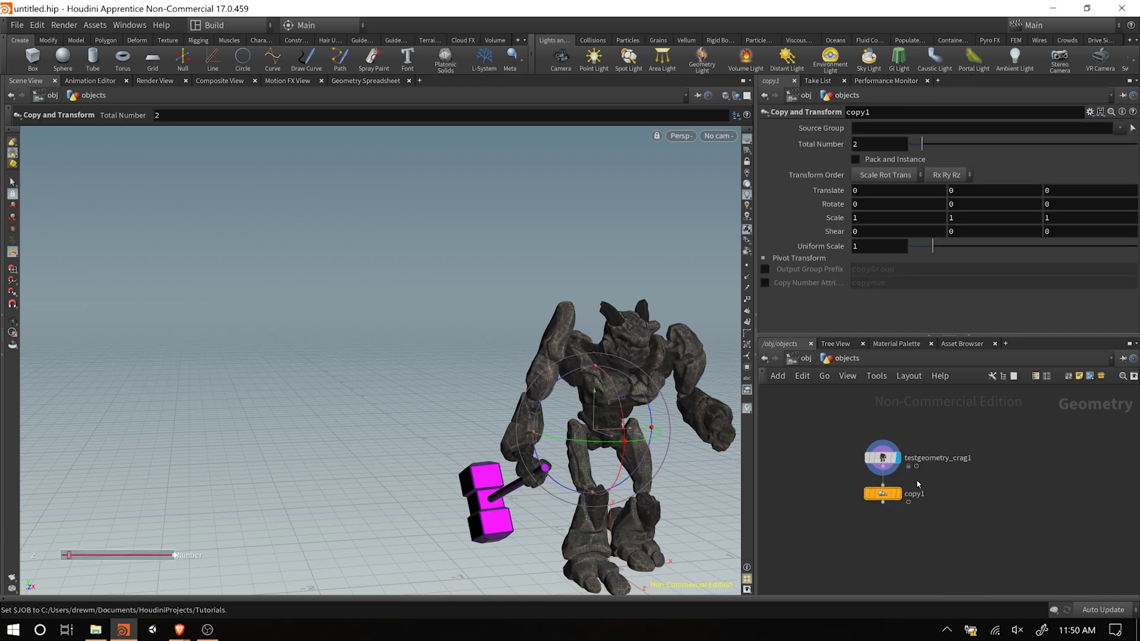
left_click(897, 493)
Step: Set the duplicate node's total number to 5 and its Z translation to -4.4
left_click_drag(922, 144, 946, 145)
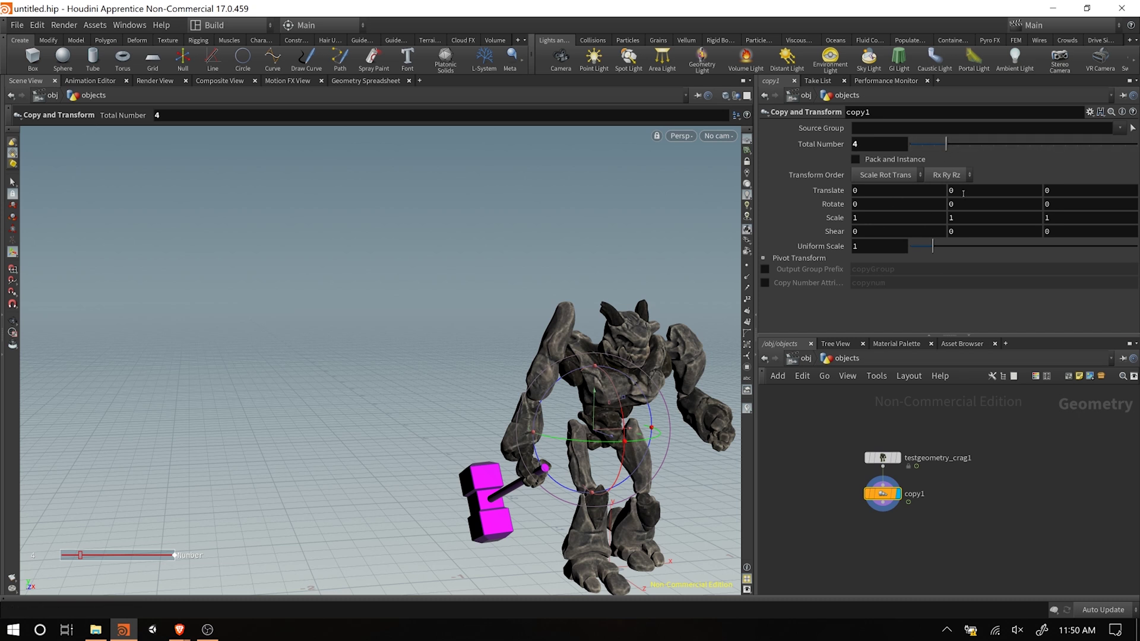
middle_click_drag(1055, 190, 762, 343)
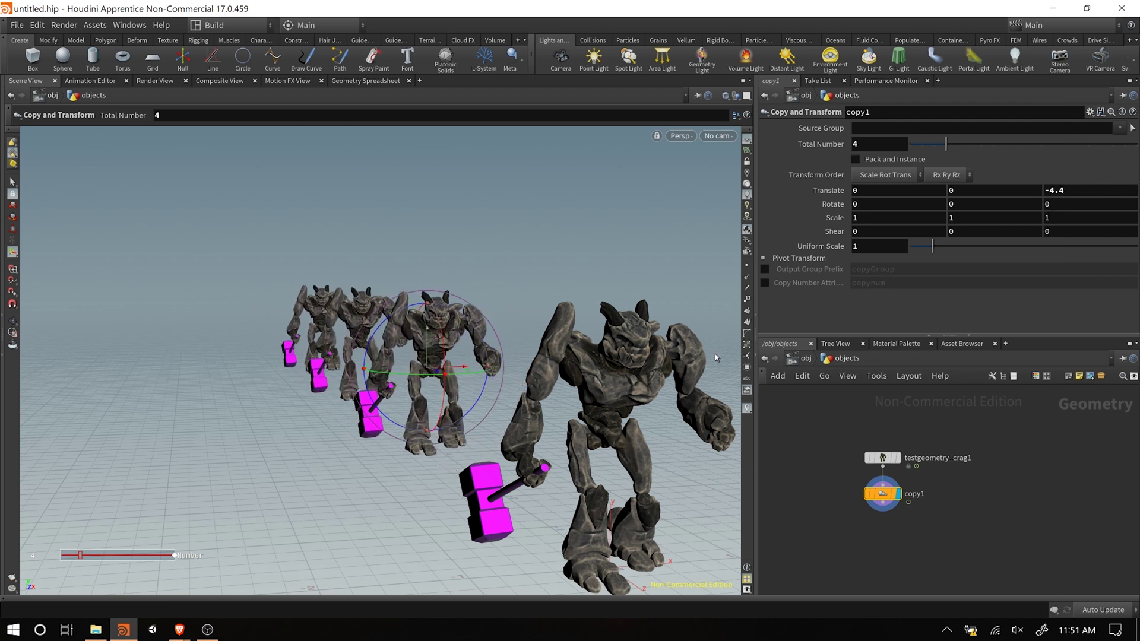
left_click(956, 143)
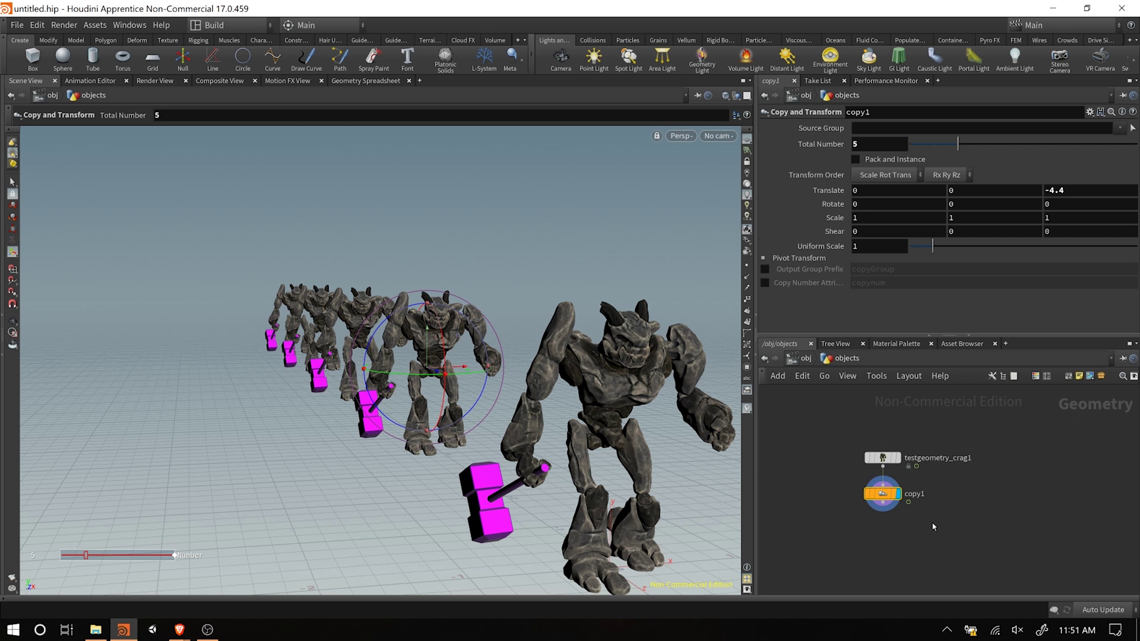
Step: Return to the object level and add a Grid object beside the objects node
key("u")
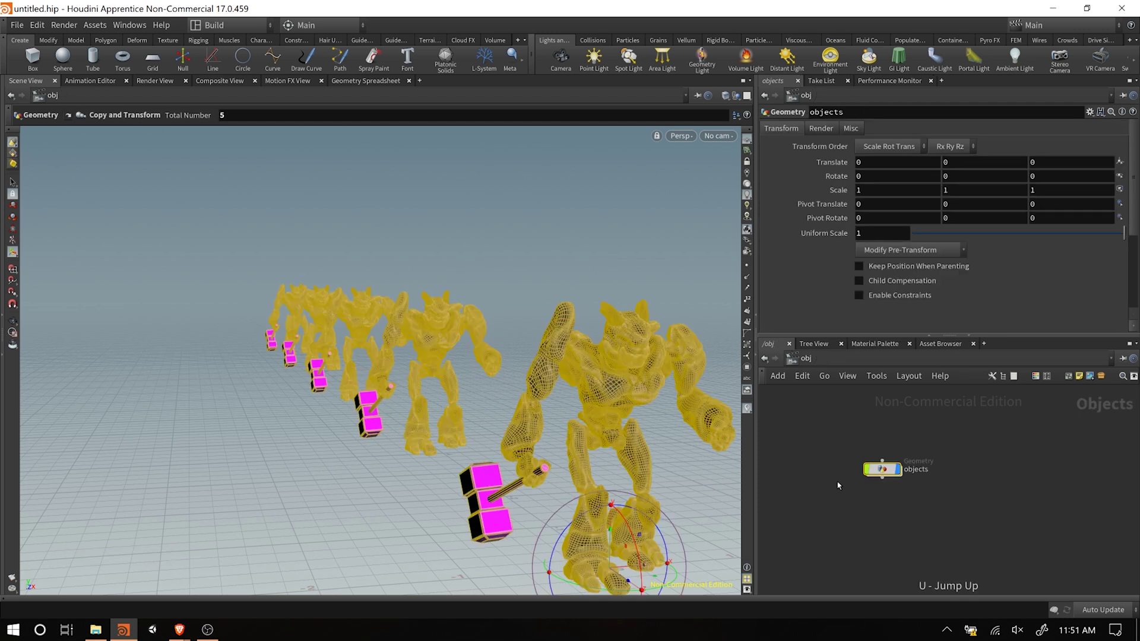
key("Tab")
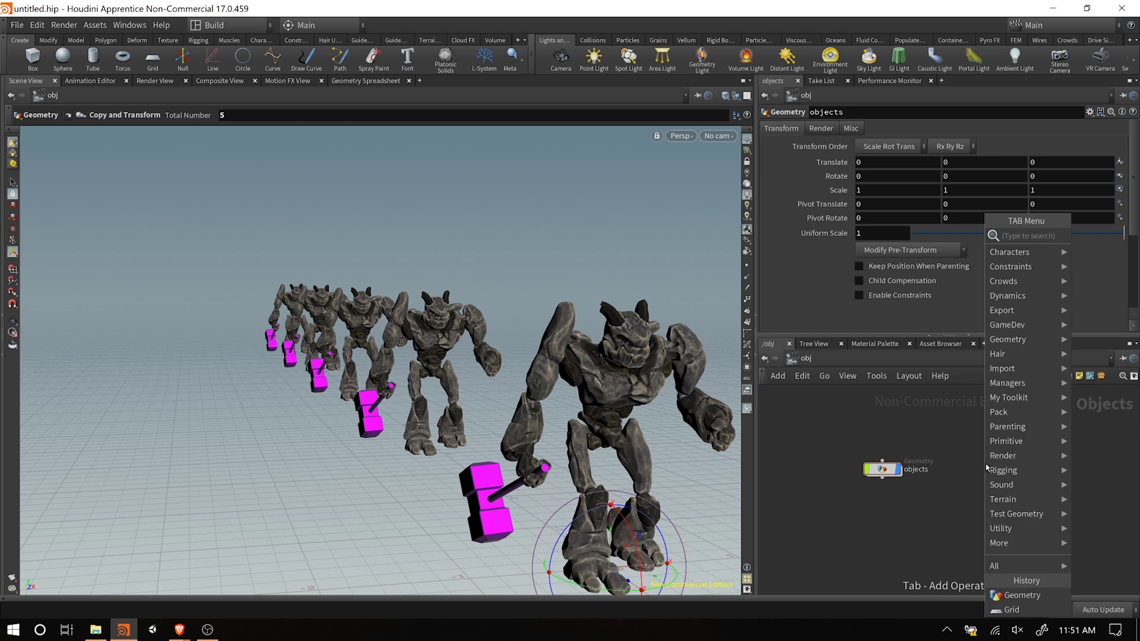
type("geo")
key("Return")
left_click(985, 464)
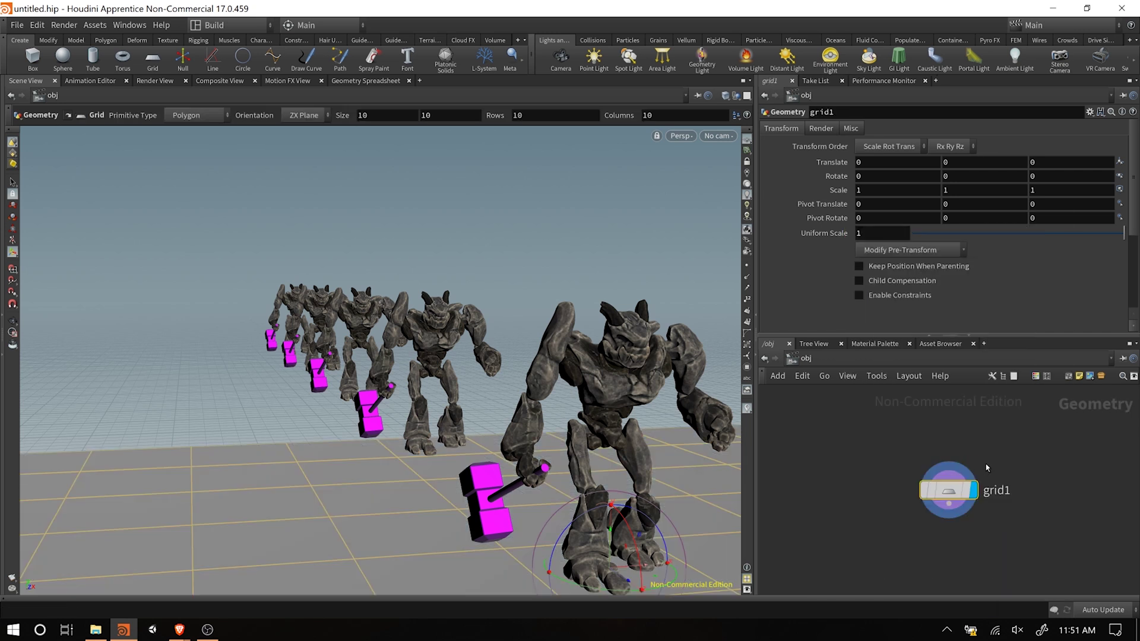
Step: Set the grid's rows and columns to 2 each
left_click(888, 220)
type("2")
key("Tab")
type("2")
key("Tab")
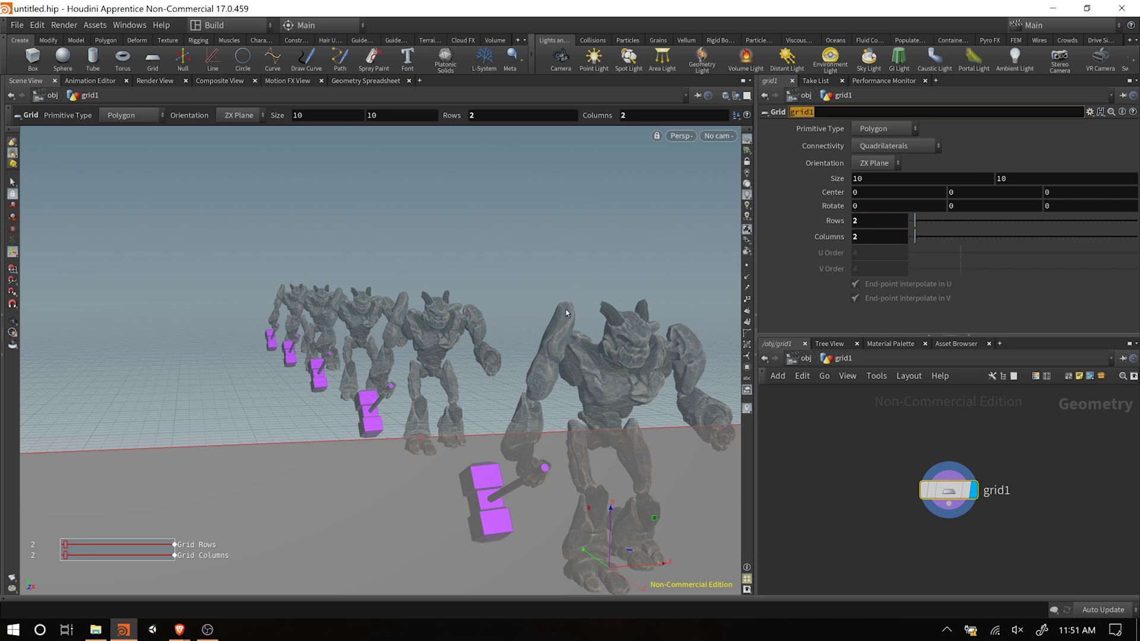
Step: Link the grid's second size value to the first with the relative reference ch("sizex") and set the first size value to 46
right_click_drag(545, 266, 250, 295, "alt")
left_click_drag(249, 295, 695, 350, "alt")
middle_click_drag(695, 351, 598, 291, "alt")
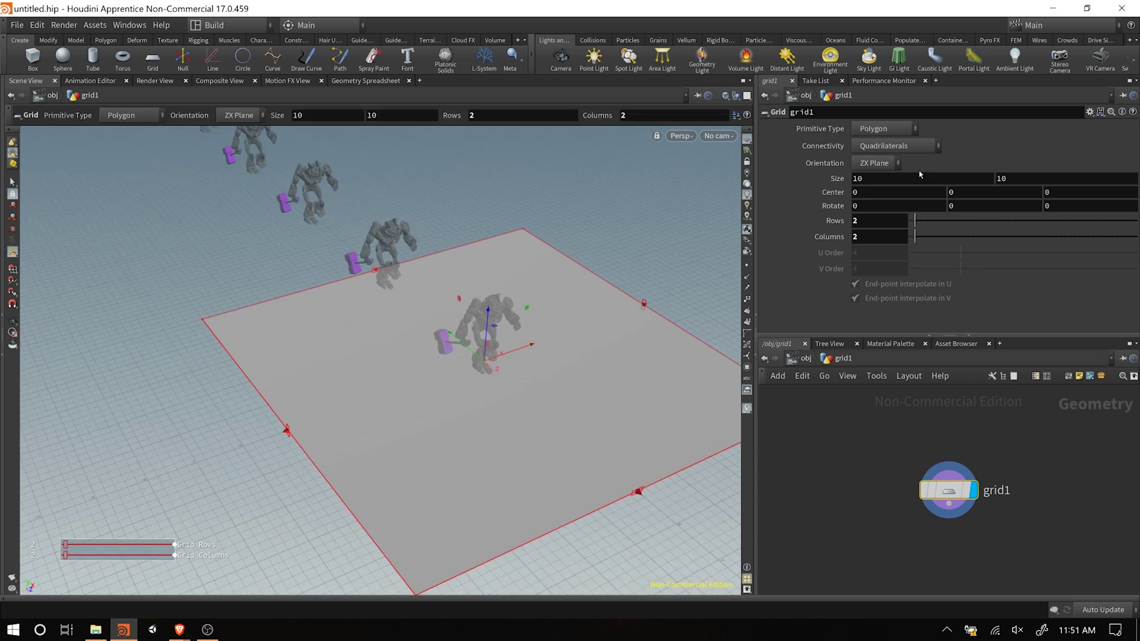
right_click(947, 178)
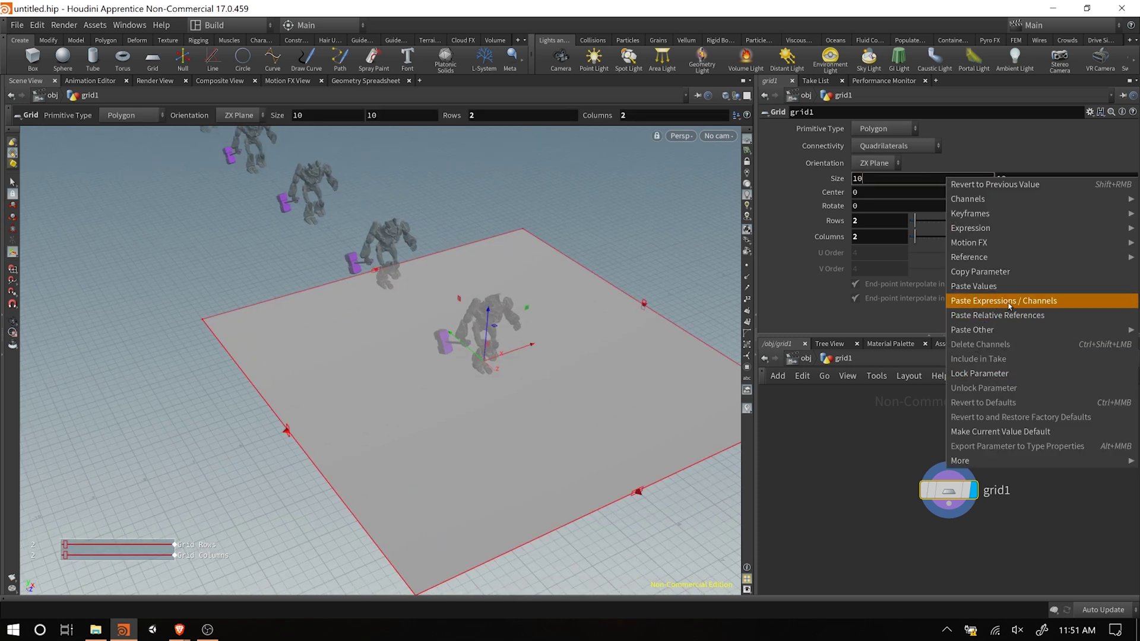
left_click(1004, 271)
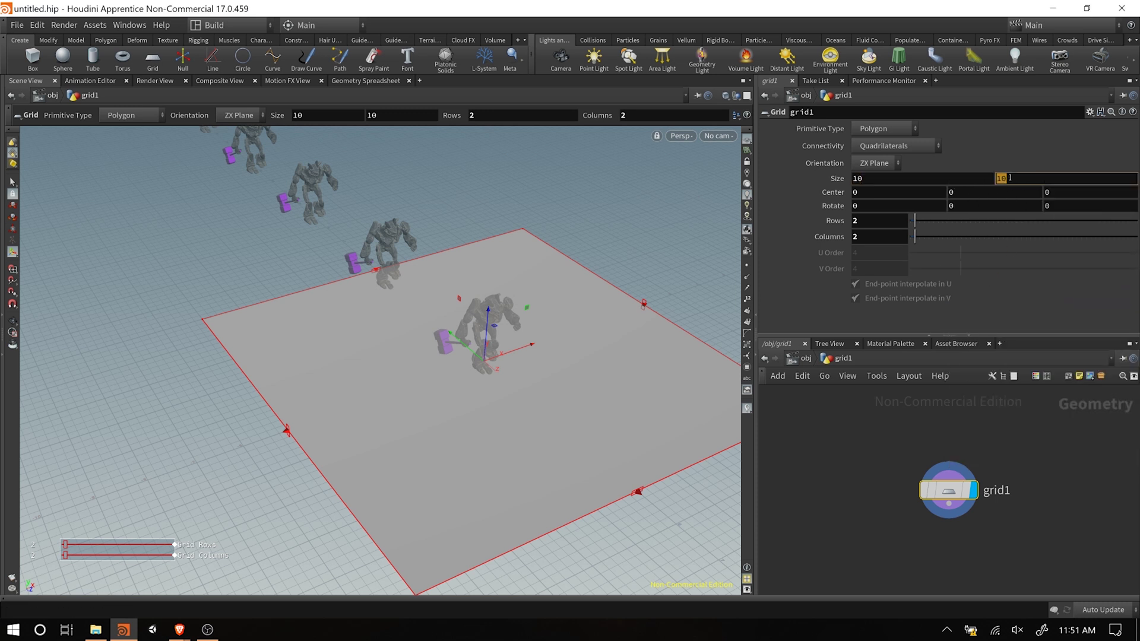
right_click(1008, 178)
left_click(1024, 314)
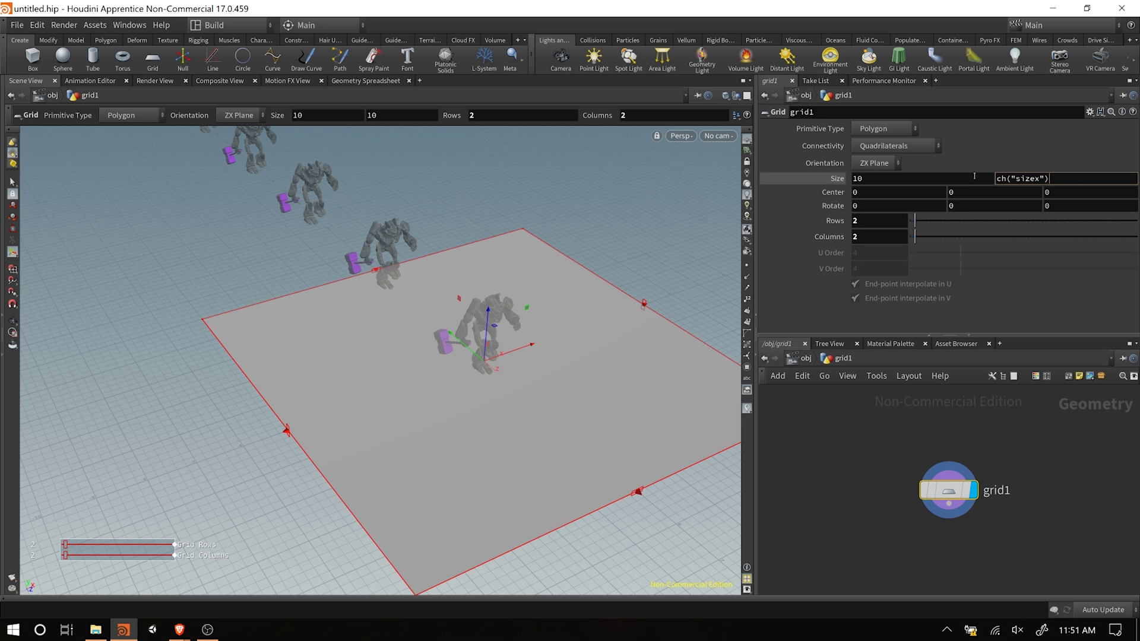
key("Return")
left_click(939, 181)
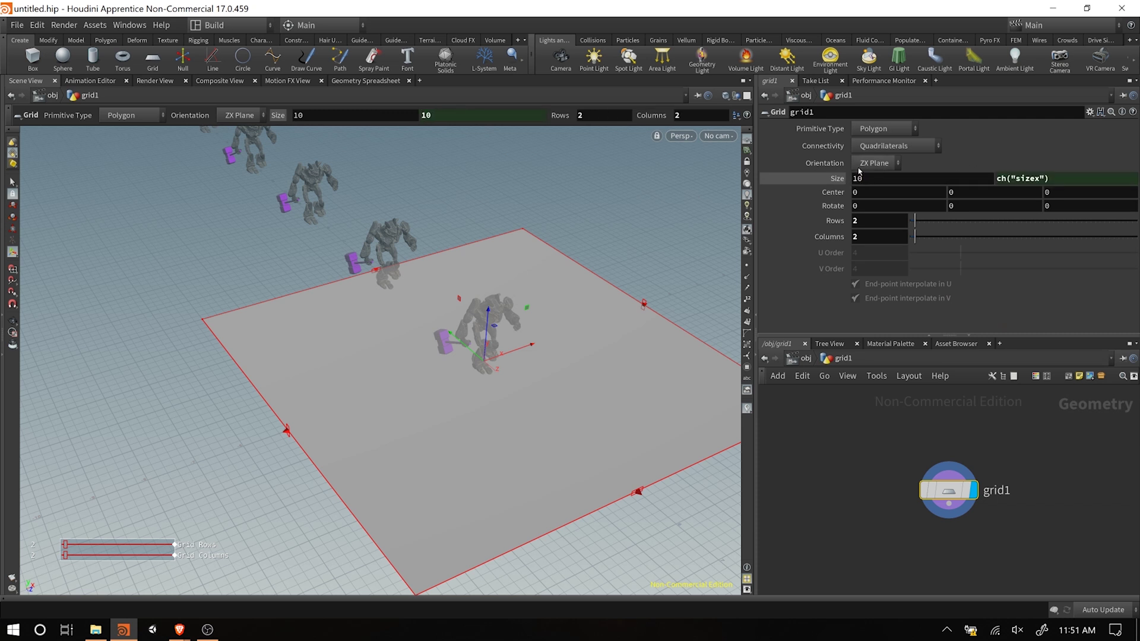
middle_click_drag(855, 175, 1075, 147)
Step: At object level, move the grid along Z to about -16.29 under the row of Crags and place its node beside the objects node
key("u")
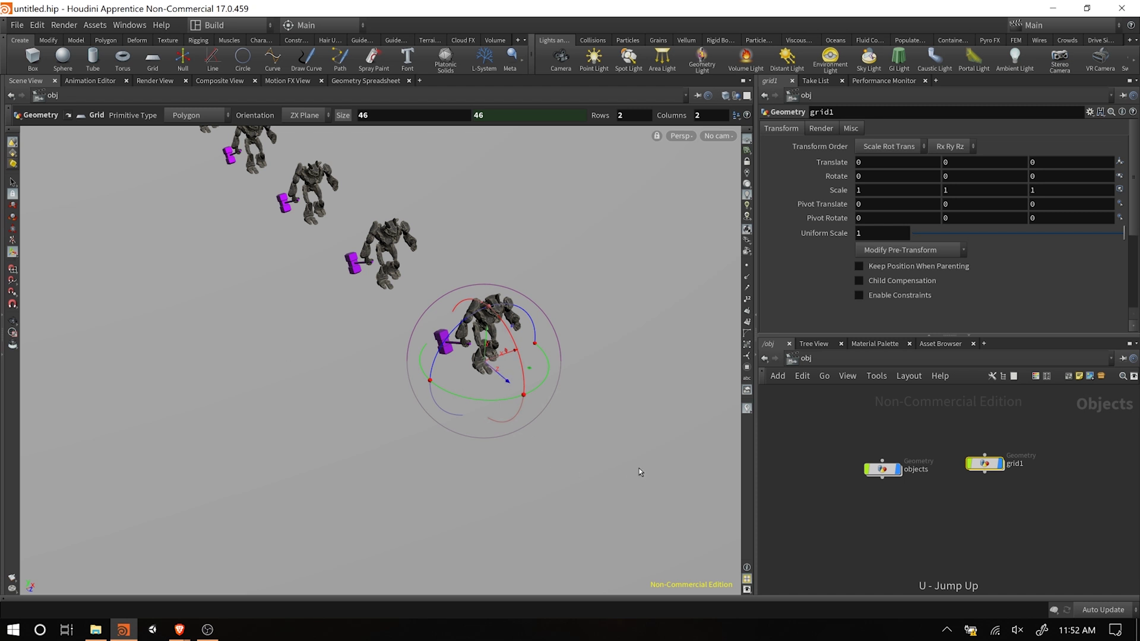
right_click_drag(641, 473, 510, 455, "alt")
right_click_drag(592, 422, 410, 371, "alt")
middle_click_drag(410, 371, 276, 301, "alt")
left_click_drag(446, 365, 305, 259)
left_click_drag(374, 329, 357, 352, "alt")
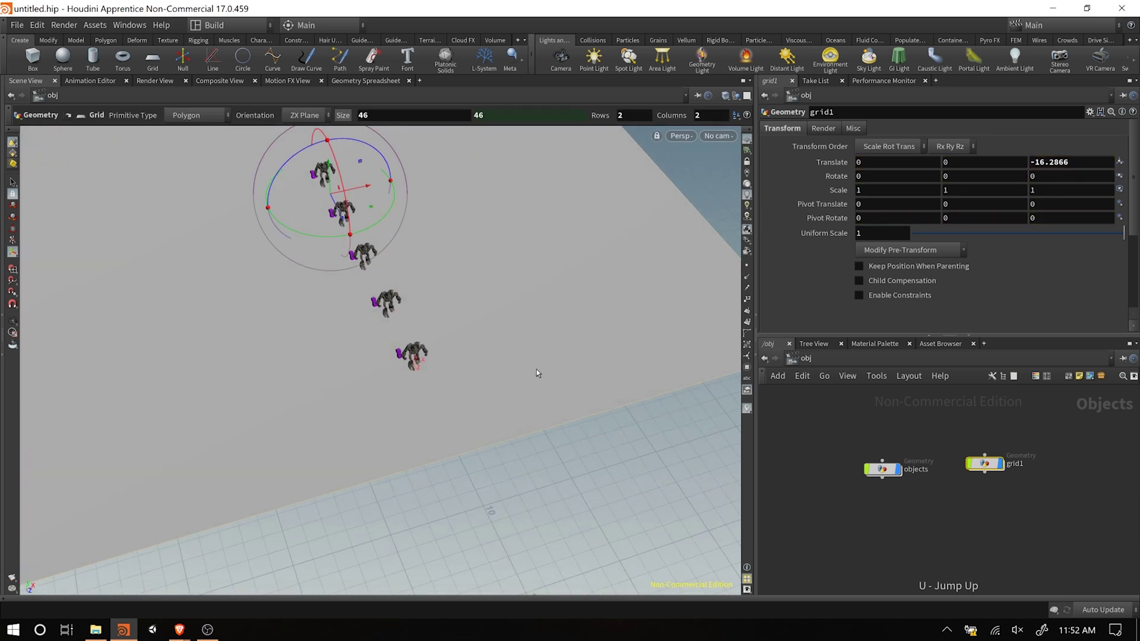
left_click_drag(1000, 467, 956, 473)
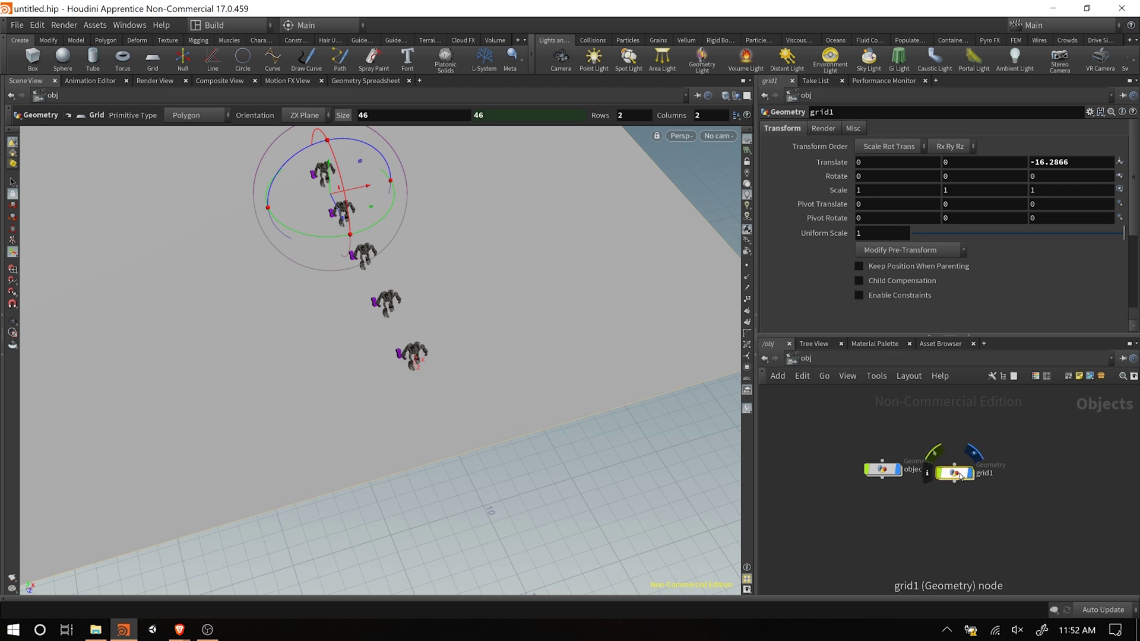
Step: Add an Environment Light and load artist_workshop_2k.hdr from the tex folder as its environment map
key("Tab")
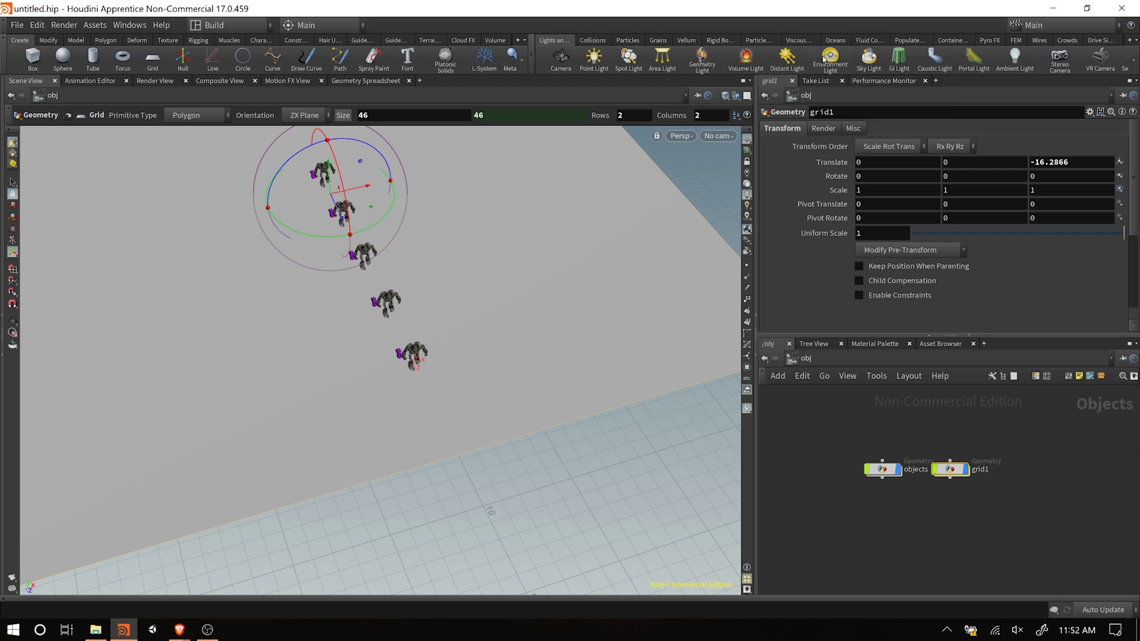
left_click(838, 61)
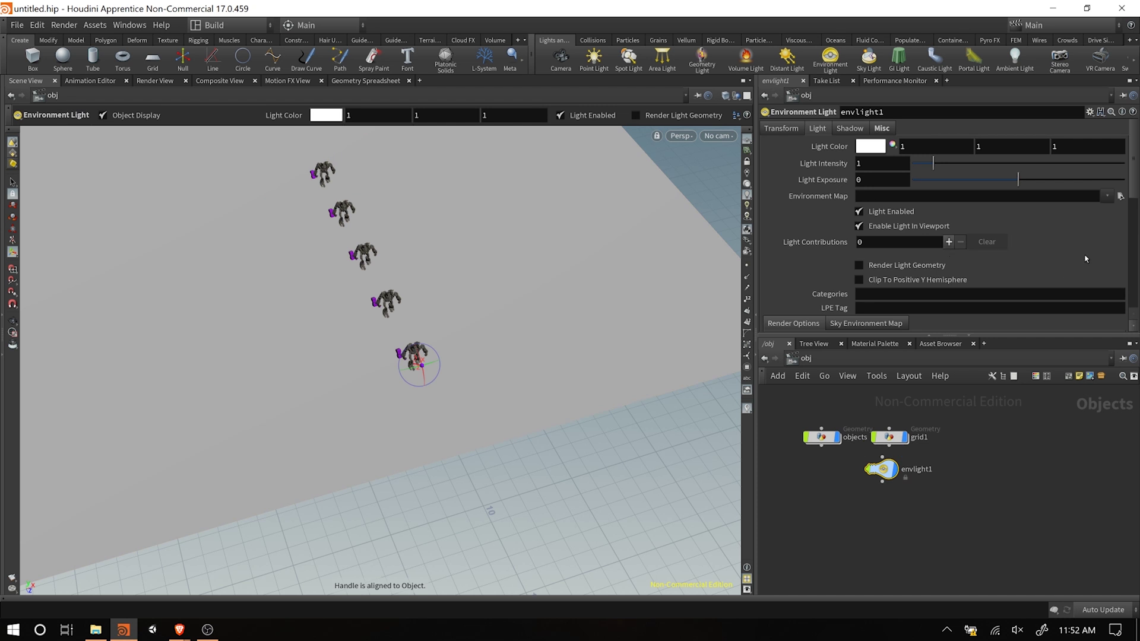
left_click(1109, 199)
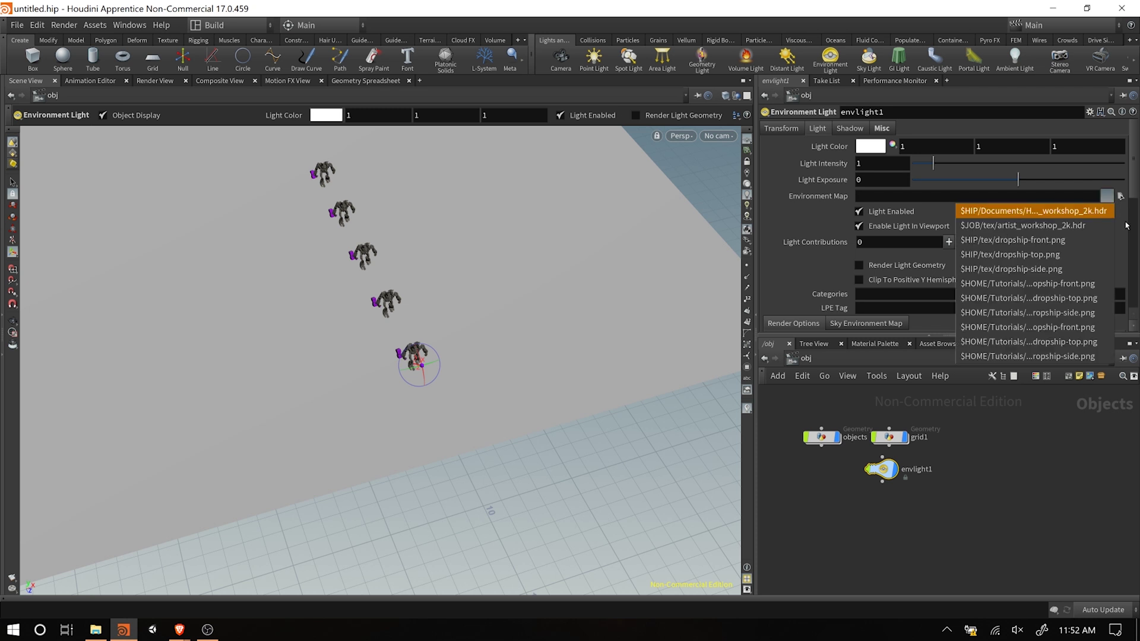
left_click(1126, 222)
left_click(1120, 195)
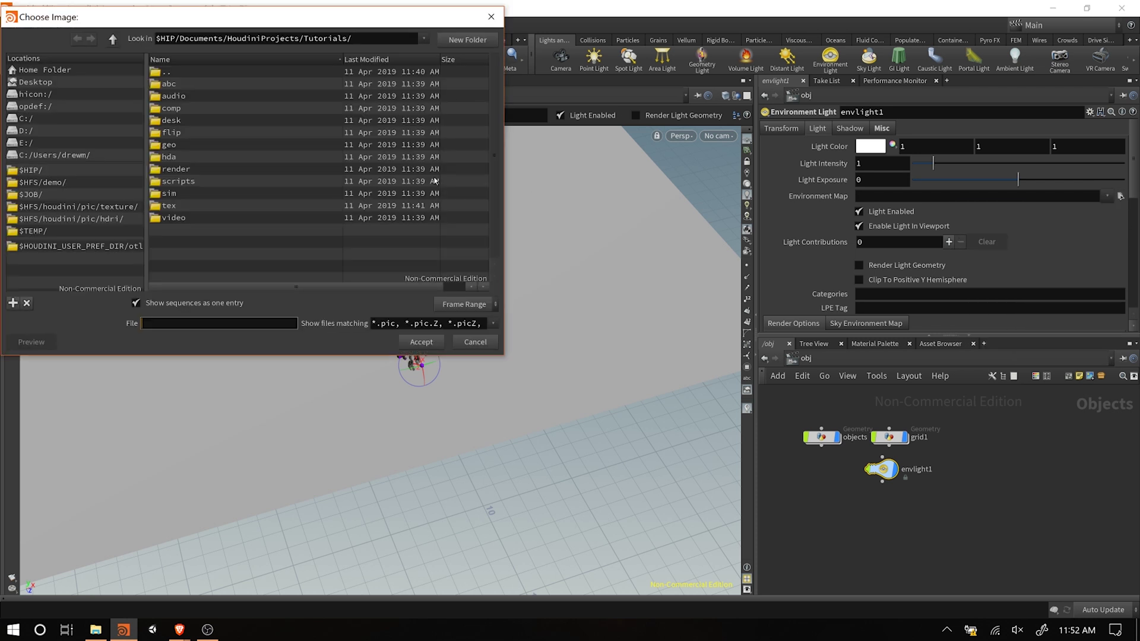
double_click(163, 207)
left_click(187, 88)
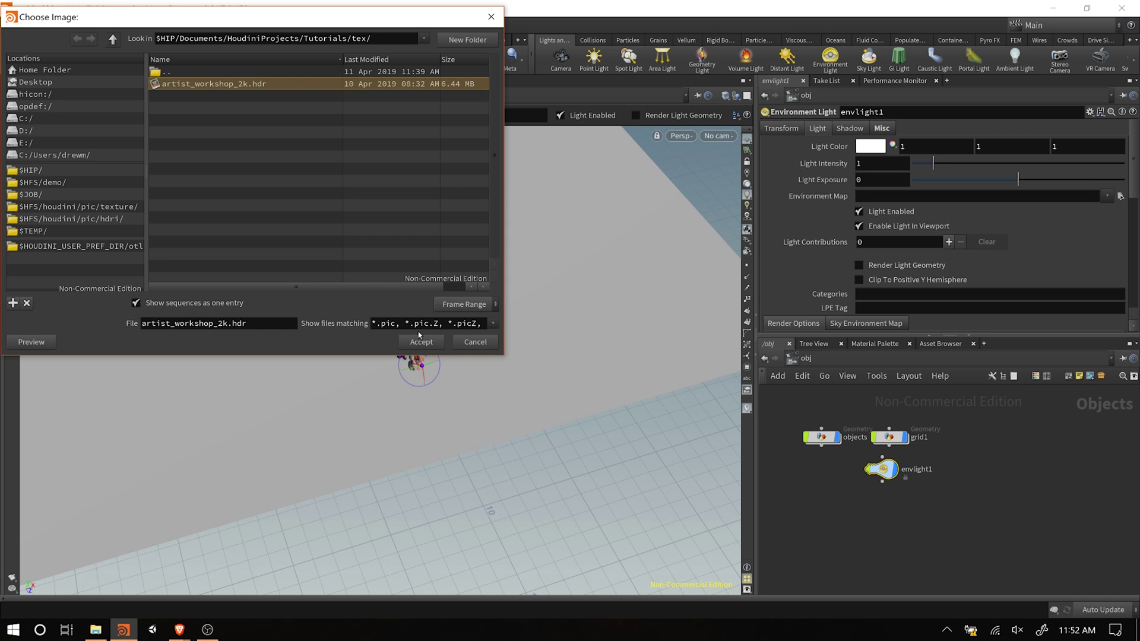
left_click(421, 342)
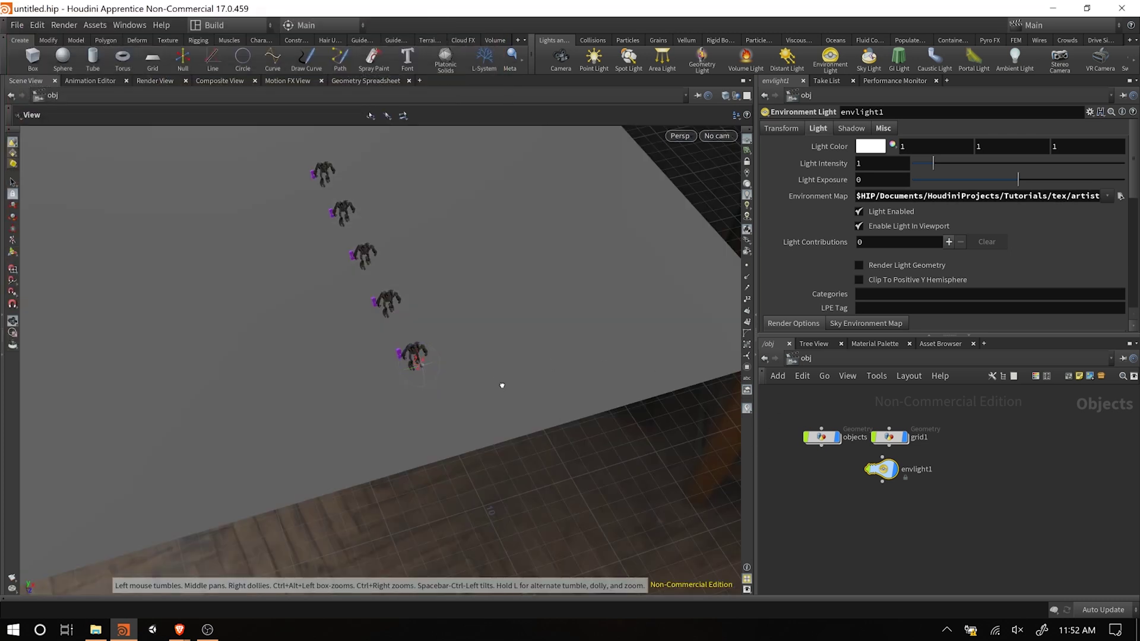
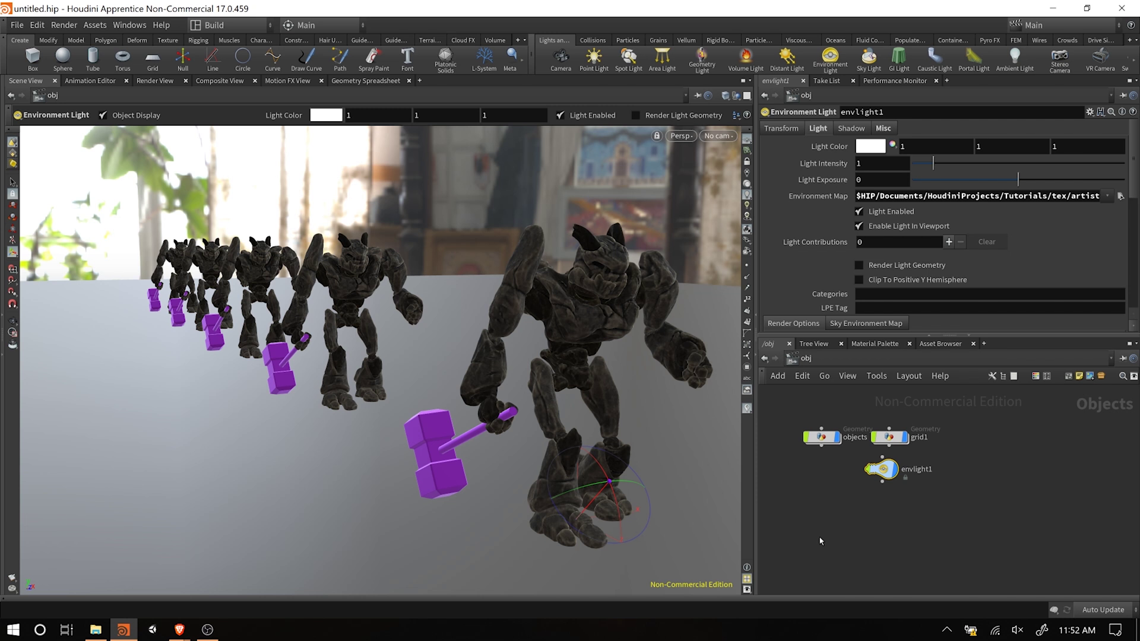
Step: Add a camera node to the right of the grid node at object level and rename it macro
type("cam")
key("Return")
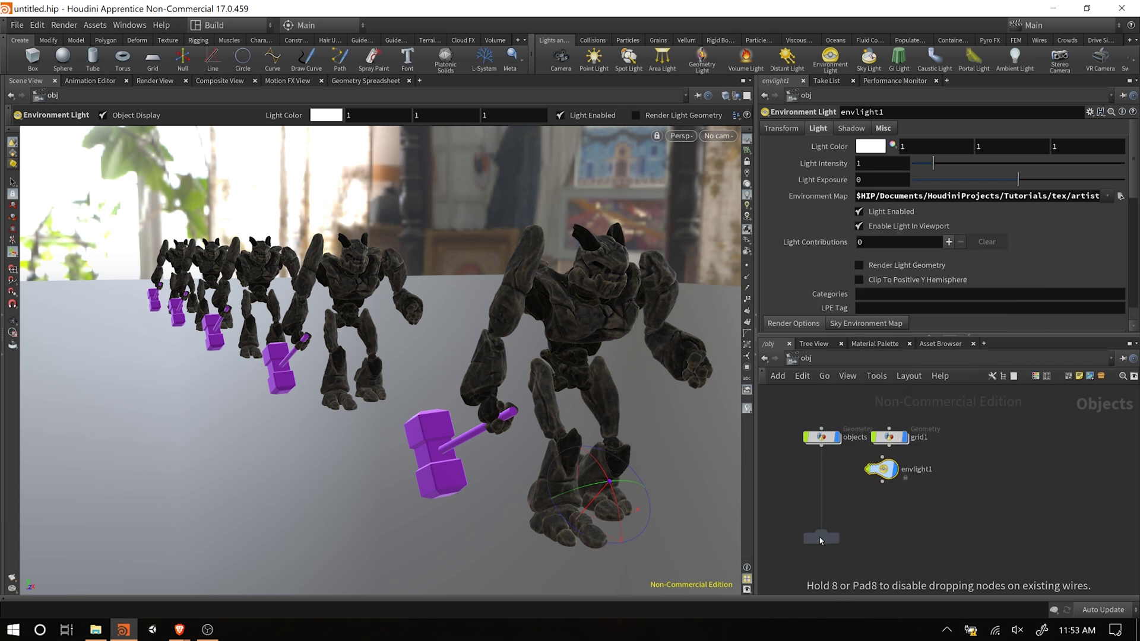
left_click(986, 437)
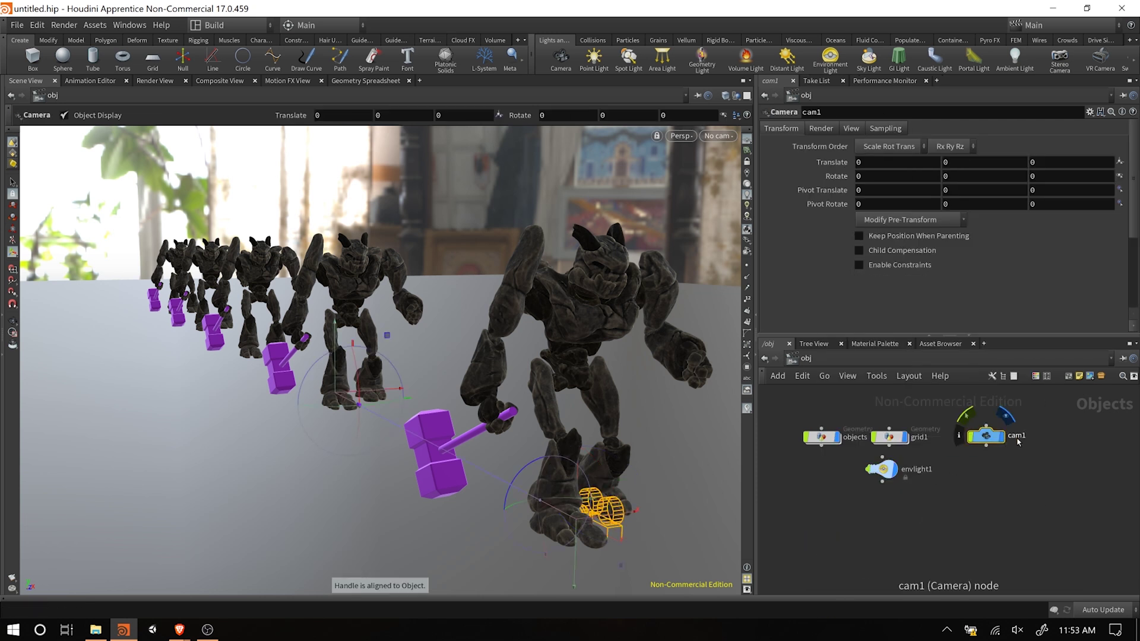
double_click(1025, 437)
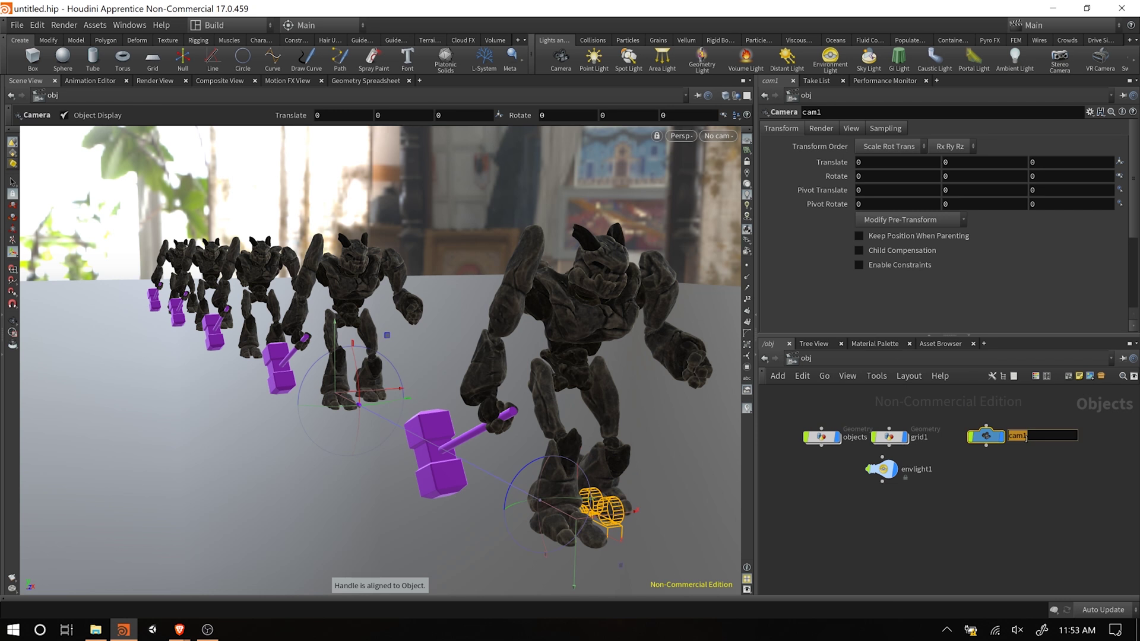
type("macro")
key("Return")
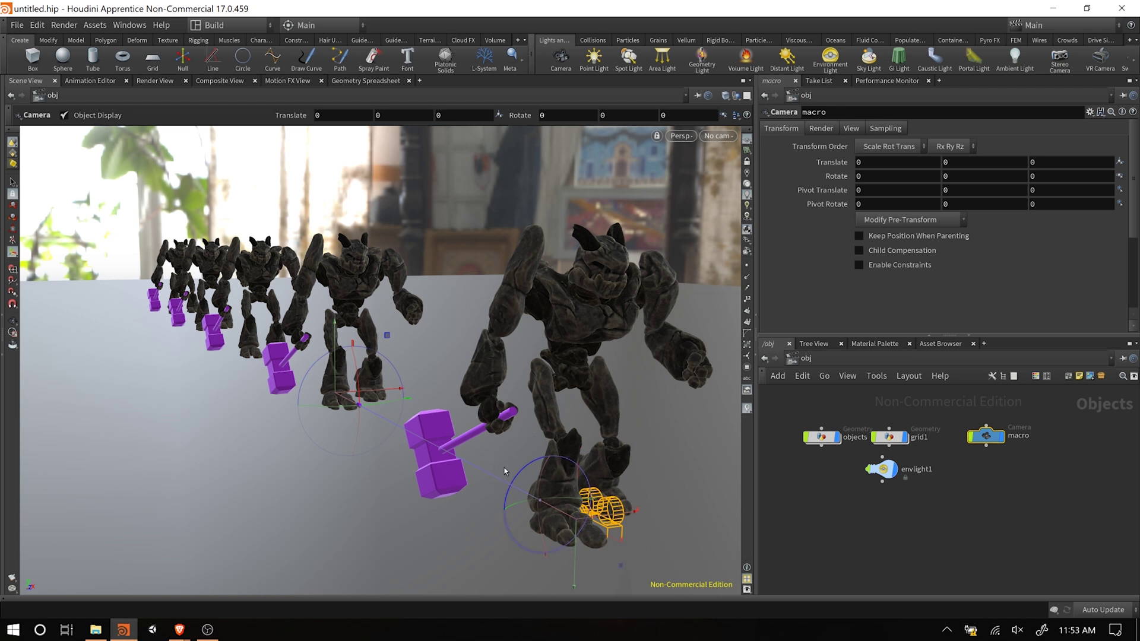
Step: Raise the macro camera along Y to about 1.31 and tilt it about 4.15 degrees around X
key("Escape")
left_click_drag(502, 449, 479, 434)
right_click_drag(479, 434, 453, 369)
middle_click_drag(453, 368, 350, 342)
left_click(13, 253)
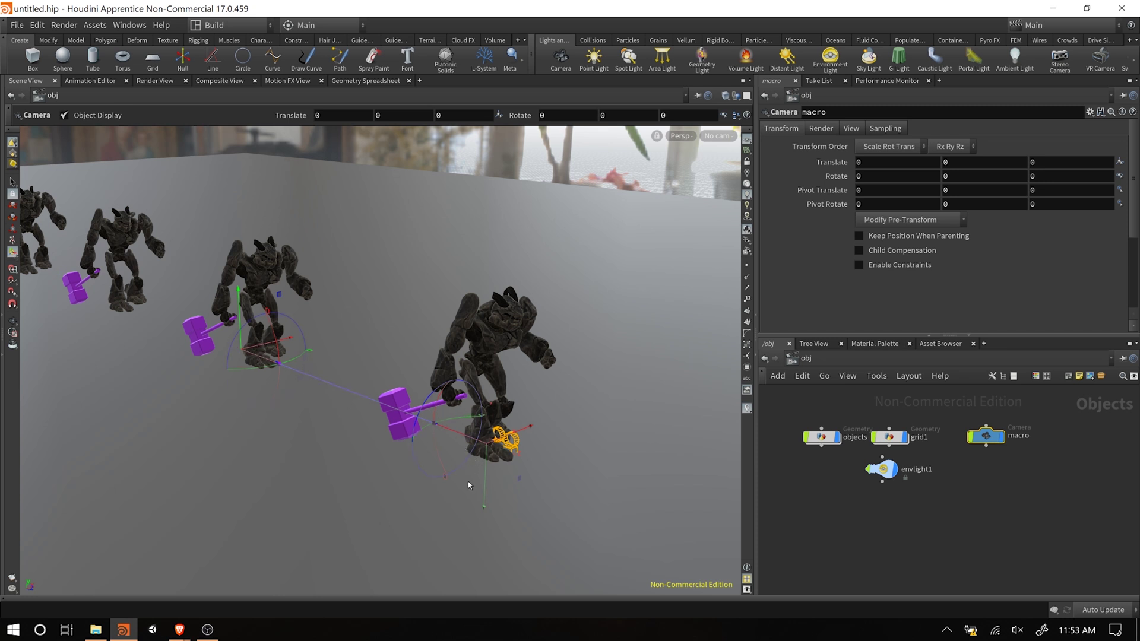
left_click_drag(486, 475, 491, 359)
left_click_drag(237, 329, 222, 237)
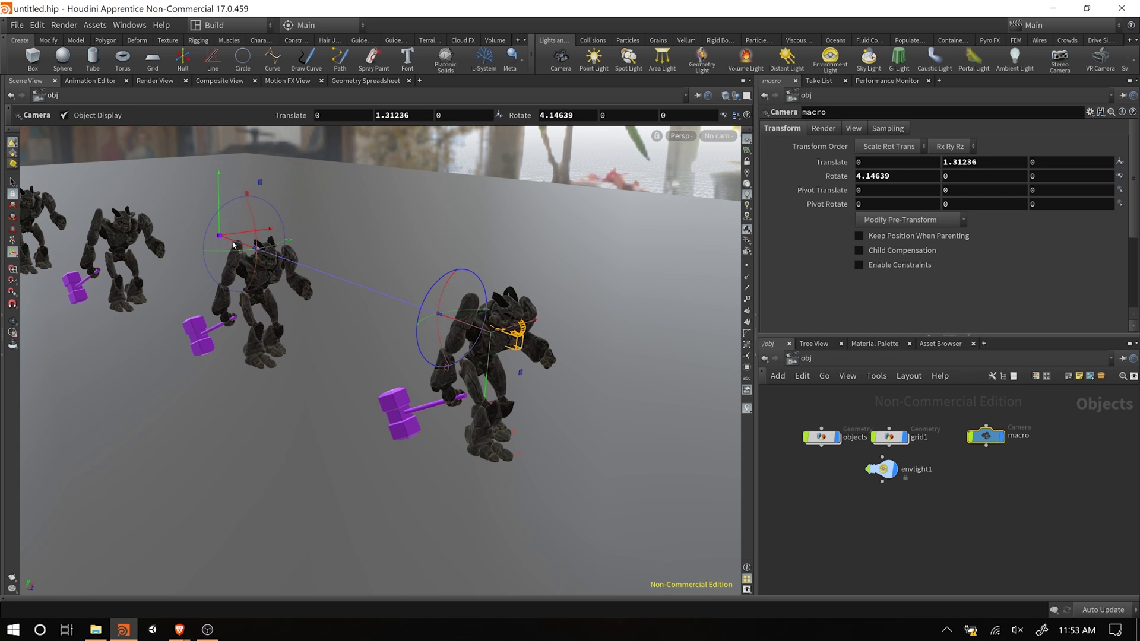
Step: Shift the macro camera's aim point with its handles to turn the camera about 1.7 degrees around Y
left_click_drag(243, 248, 300, 267)
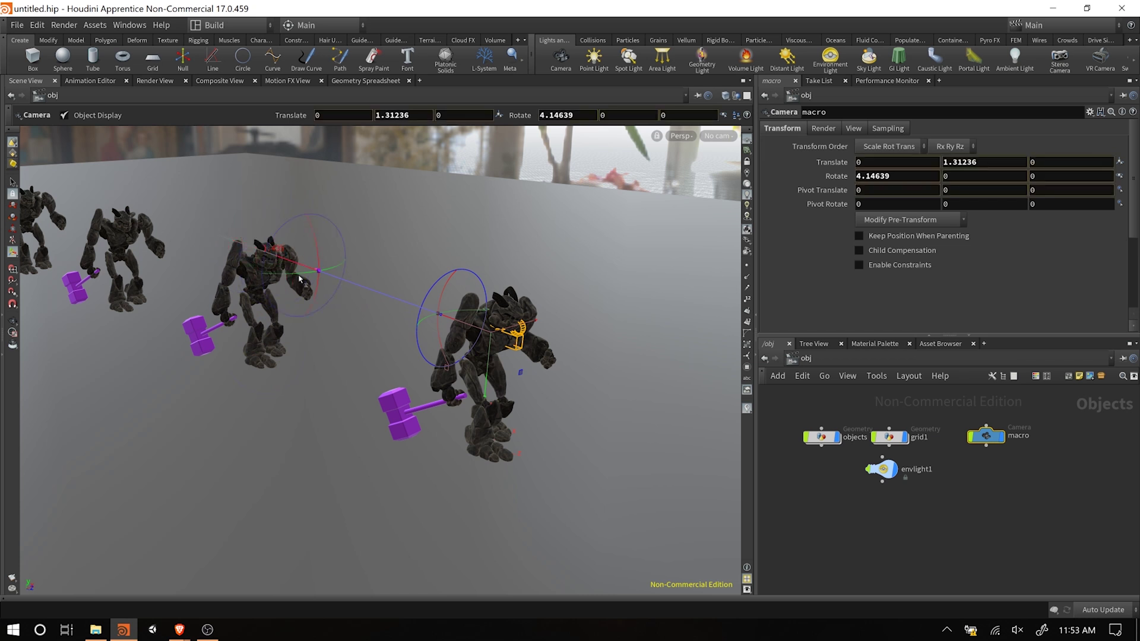
left_click_drag(255, 357, 350, 386, "alt")
left_click_drag(304, 296, 271, 256, "alt")
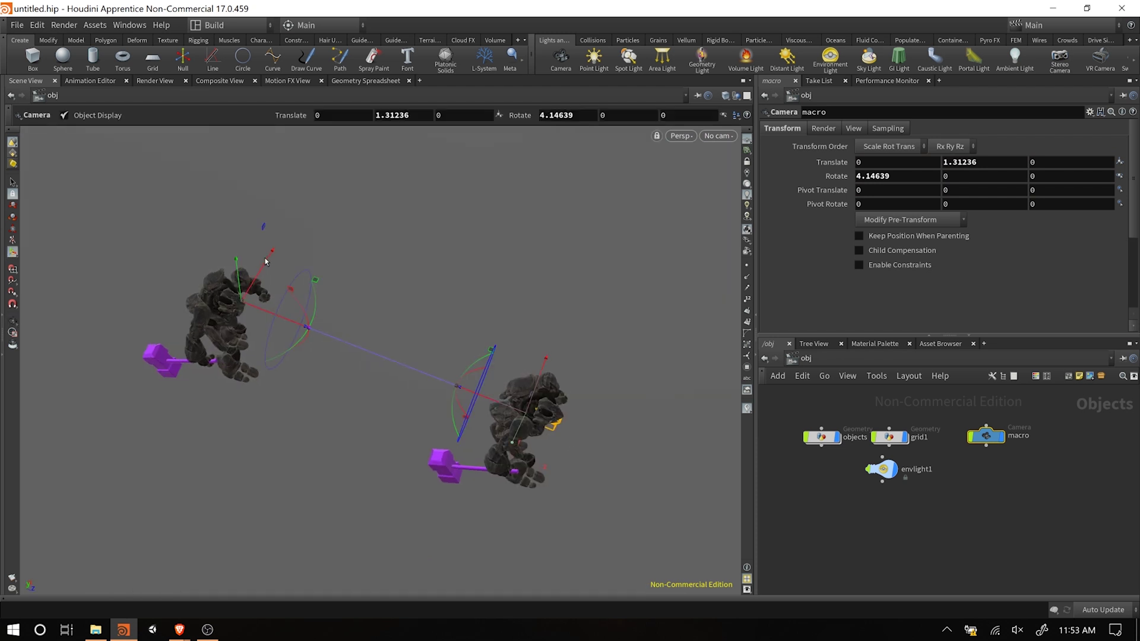
left_click_drag(266, 265, 261, 272)
left_click_drag(579, 455, 528, 334, "alt")
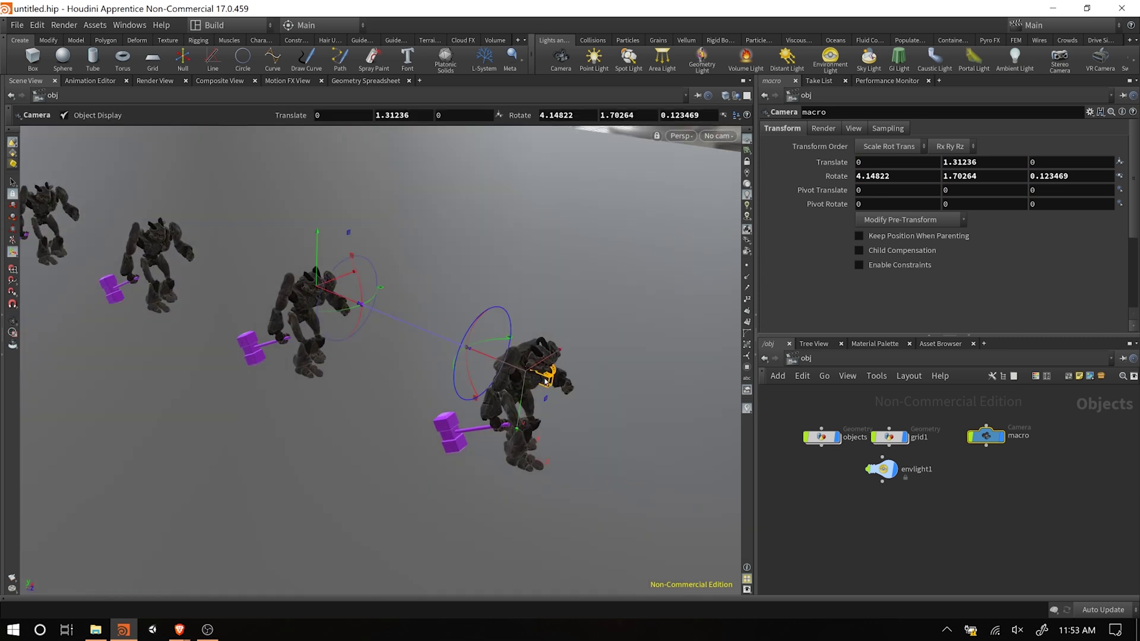
Step: Look through the macro camera in the single viewport
left_click(747, 96)
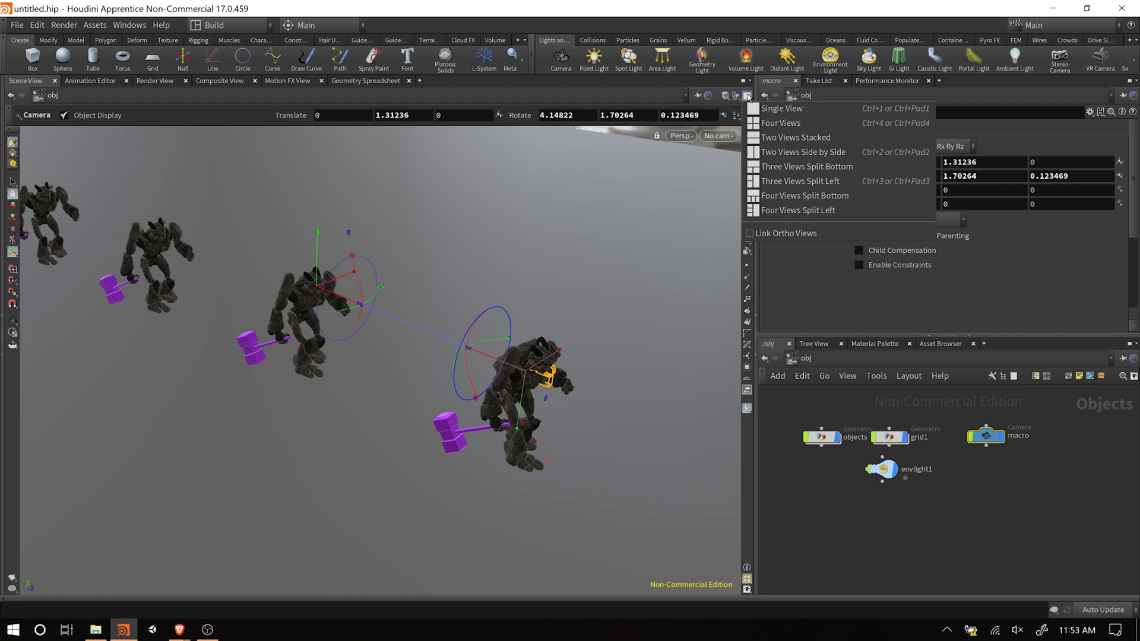
left_click(747, 96)
left_click(717, 136)
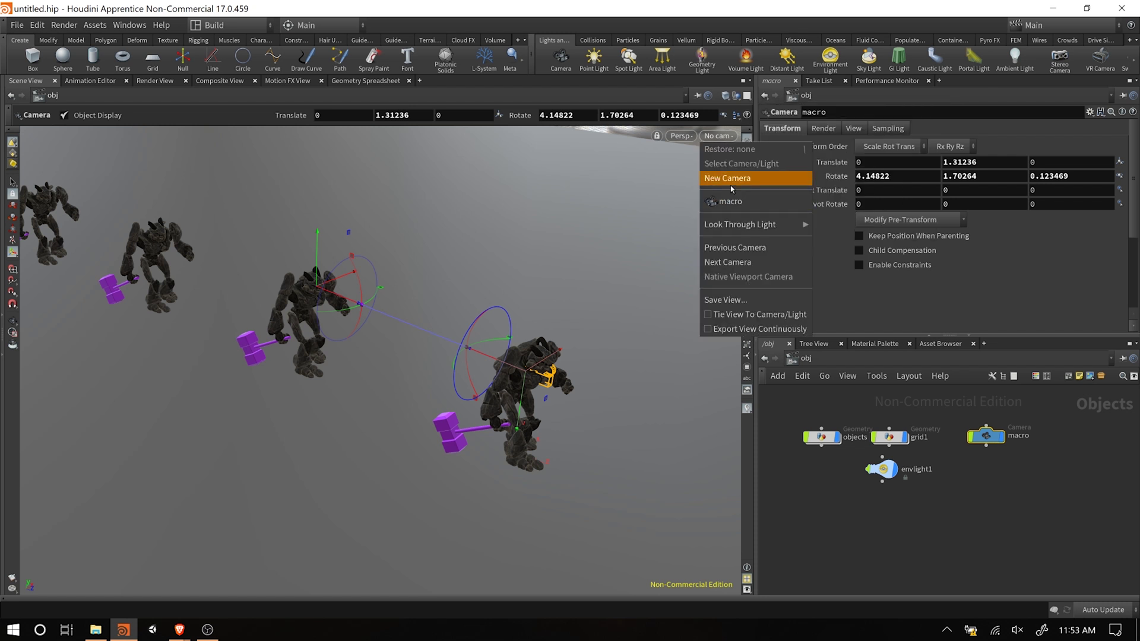
left_click(734, 205)
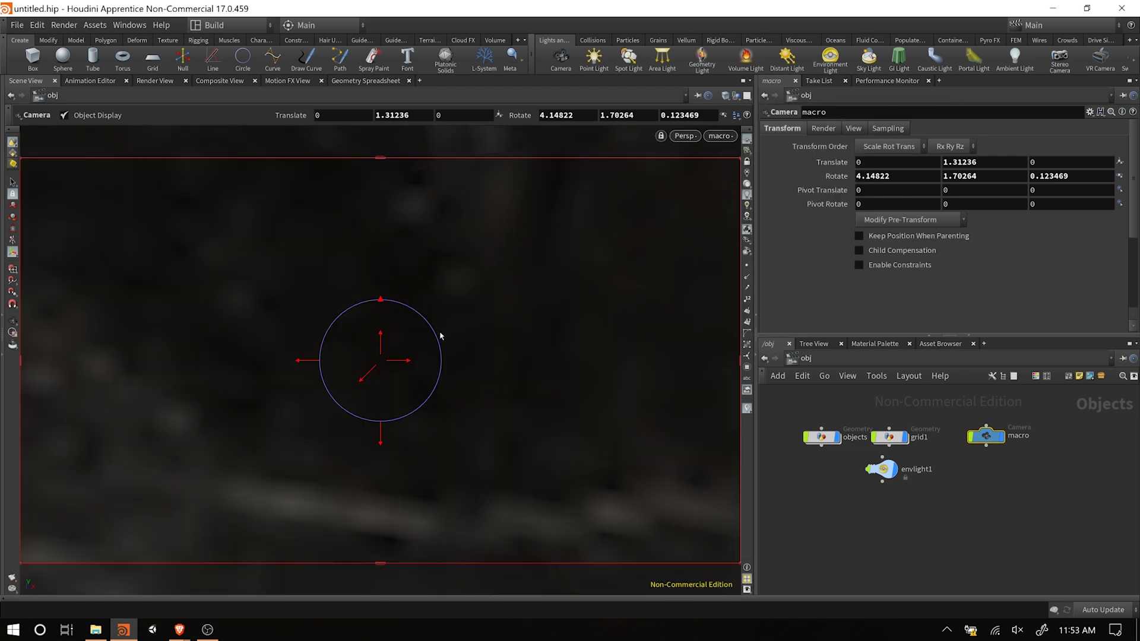
Step: Return the viewport from the macro camera to a free perspective view framing the camera and the first Crags
left_click(750, 97)
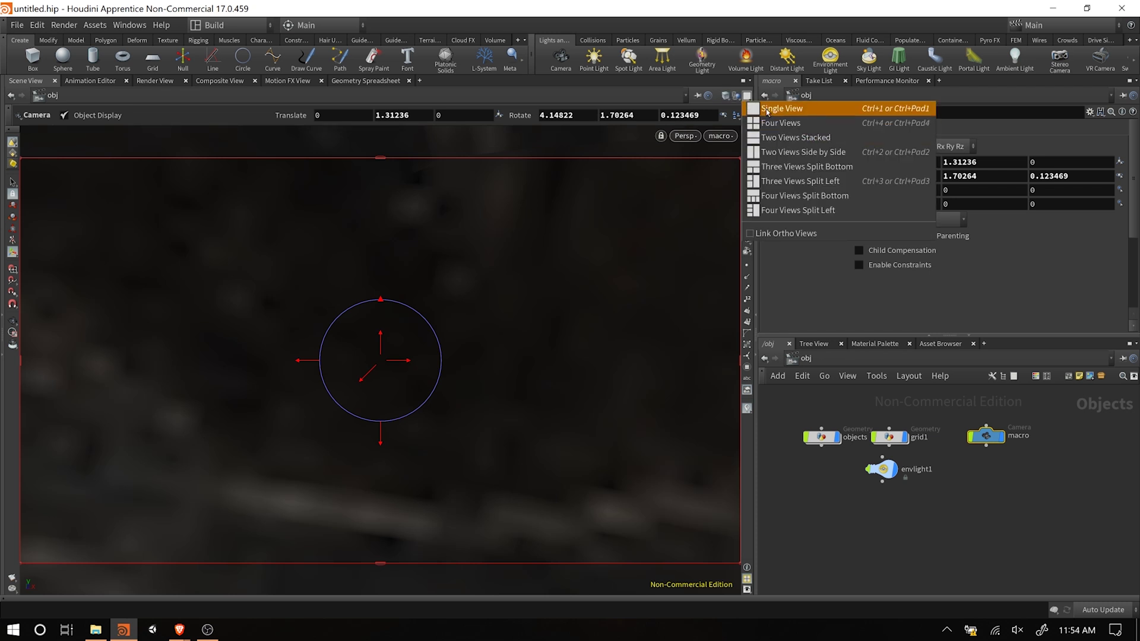
left_click(755, 113)
left_click(720, 136)
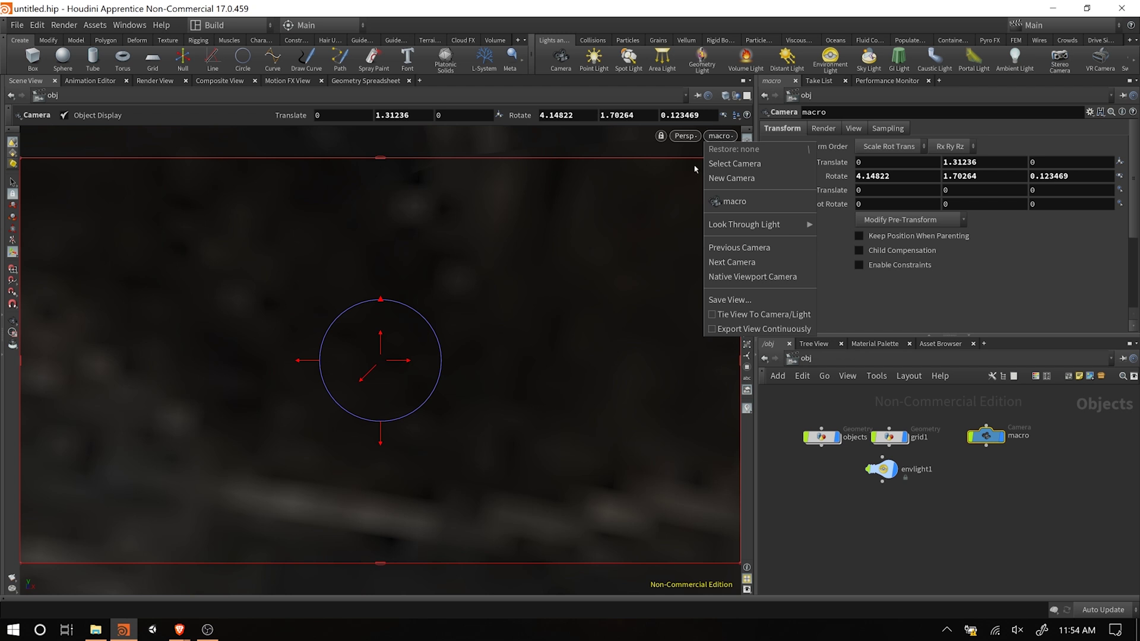
key("space")
key("space")
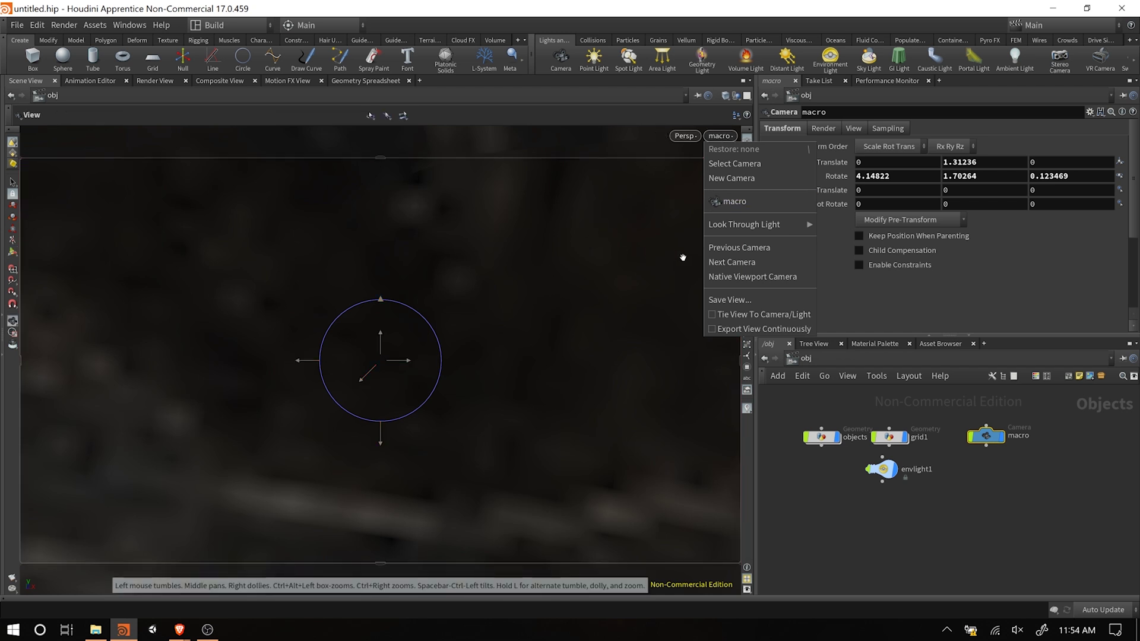
left_click(553, 279)
left_click_drag(552, 300, 388, 316)
left_click_drag(607, 380, 530, 417)
key("space+h")
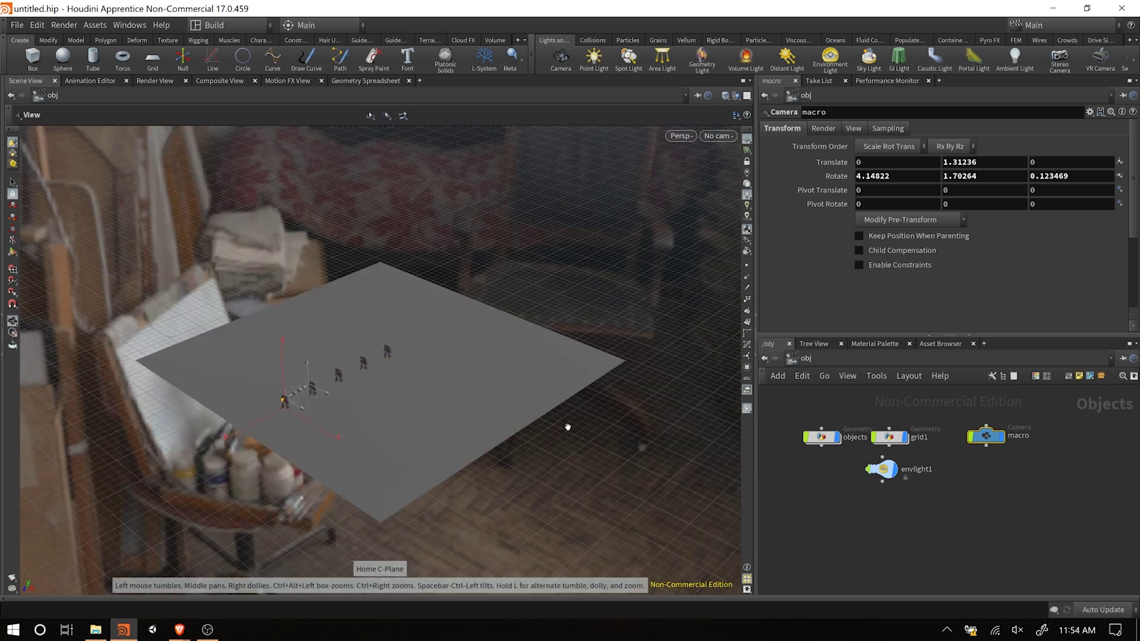
right_click_drag(360, 417, 577, 394)
right_click_drag(347, 392, 448, 379)
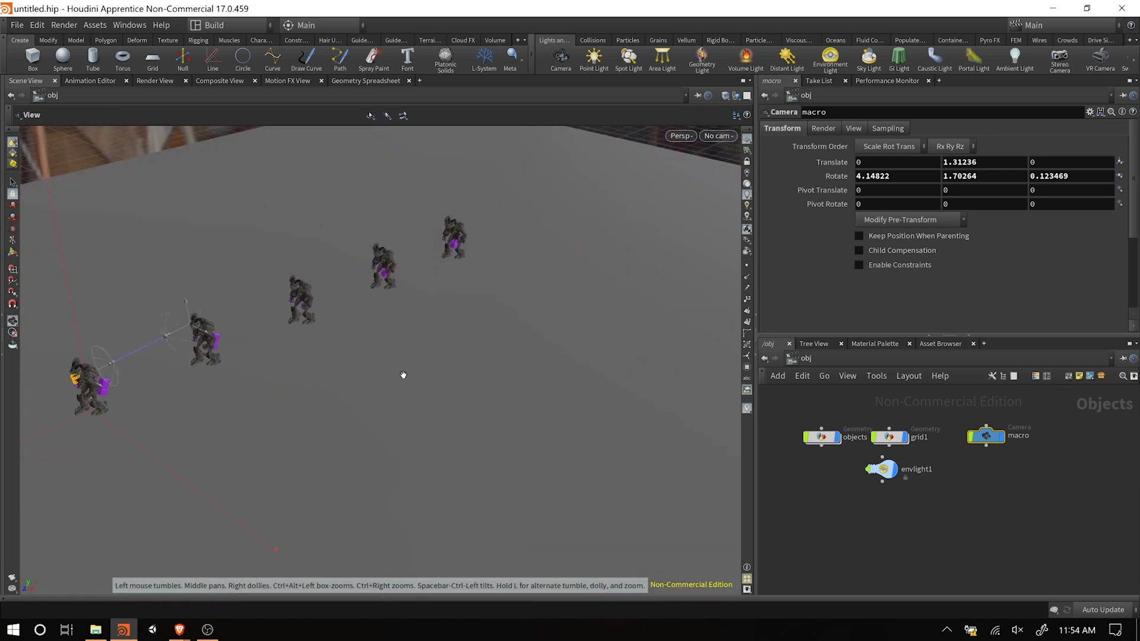
middle_click_drag(231, 380, 403, 366)
left_click_drag(386, 368, 473, 358)
middle_click_drag(473, 358, 510, 369)
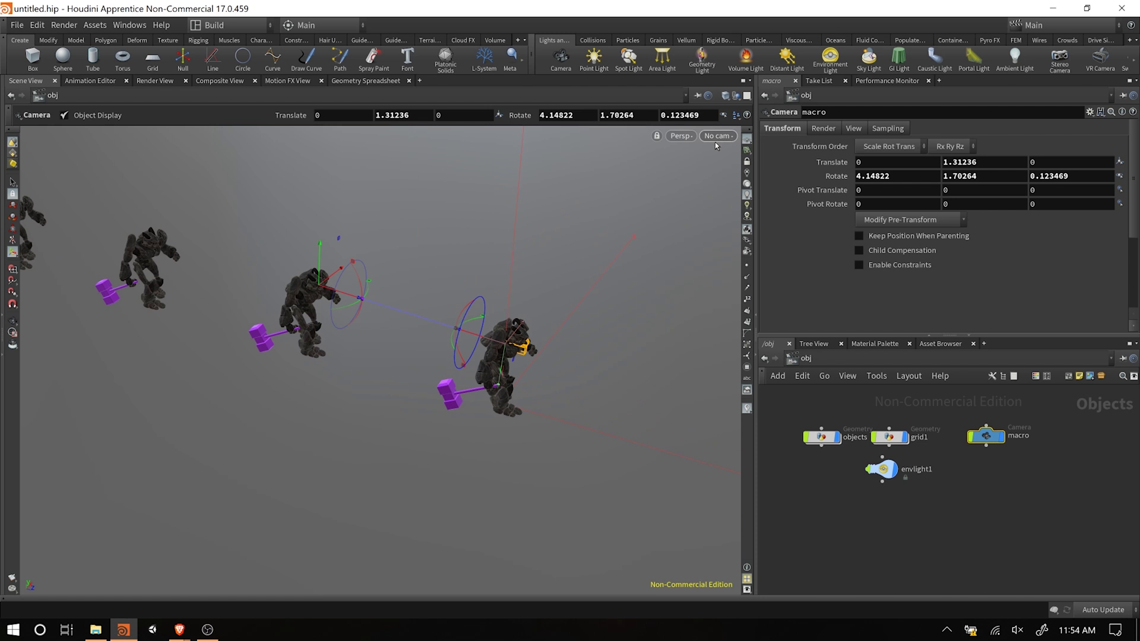
Step: Split the scene view into two stacked views and look through the macro camera in the lower one
left_click(748, 97)
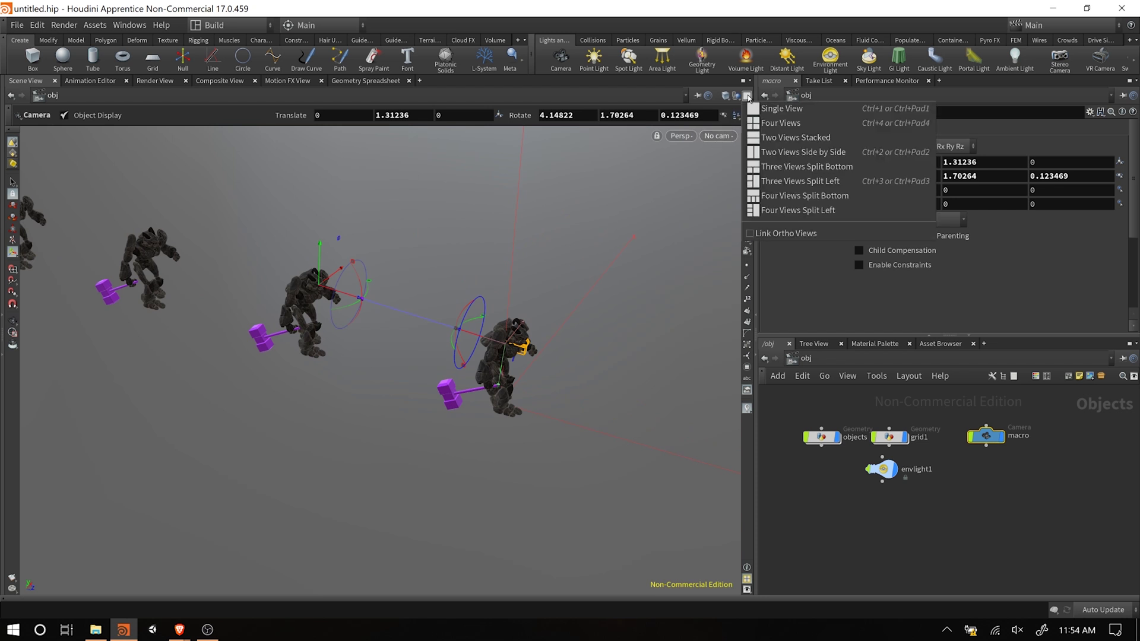
left_click(776, 142)
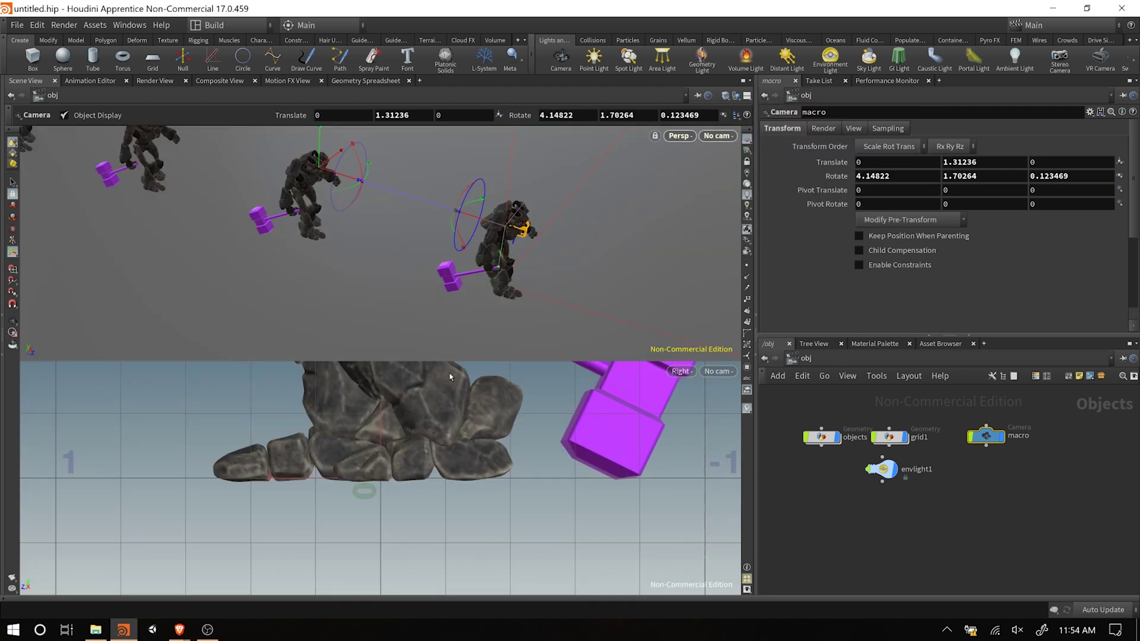
left_click(718, 371)
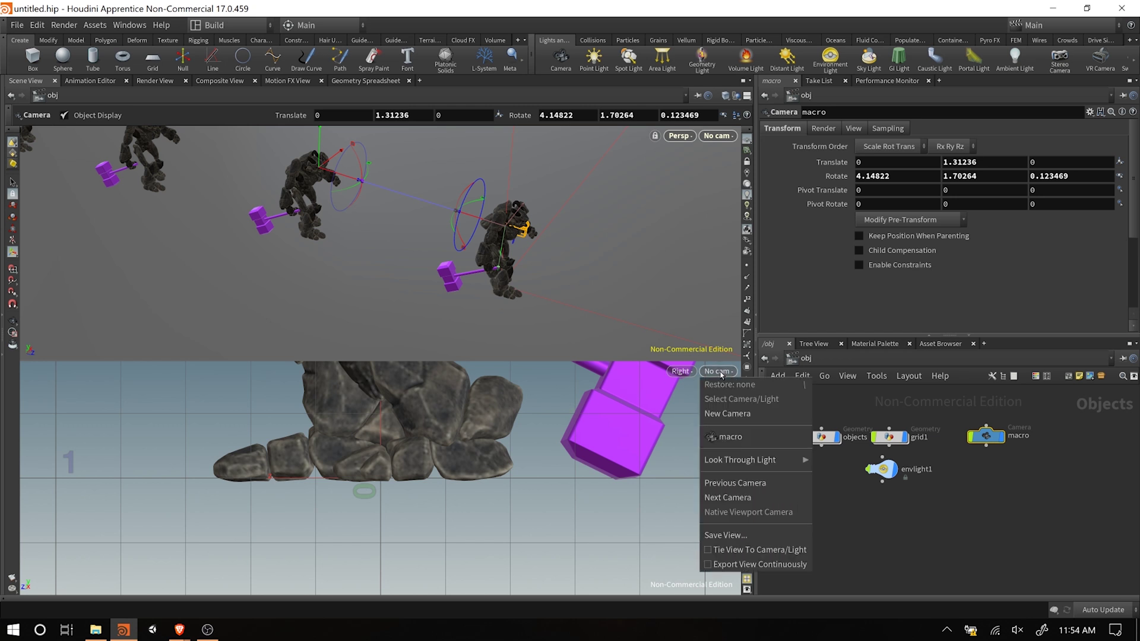
left_click(730, 437)
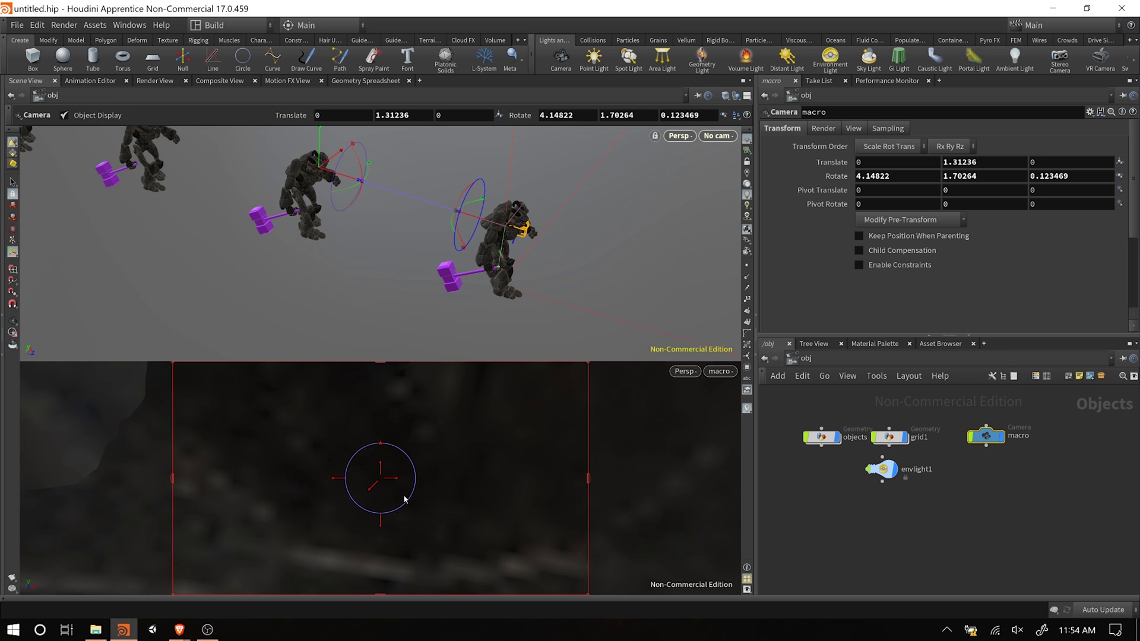
Step: Using its handles, move the macro camera to about -2.68, 1.73, 1.02 and turn it to about -2.57, -15.32, 0.61 degrees
left_click_drag(395, 479, 349, 537)
left_click_drag(379, 466, 395, 377)
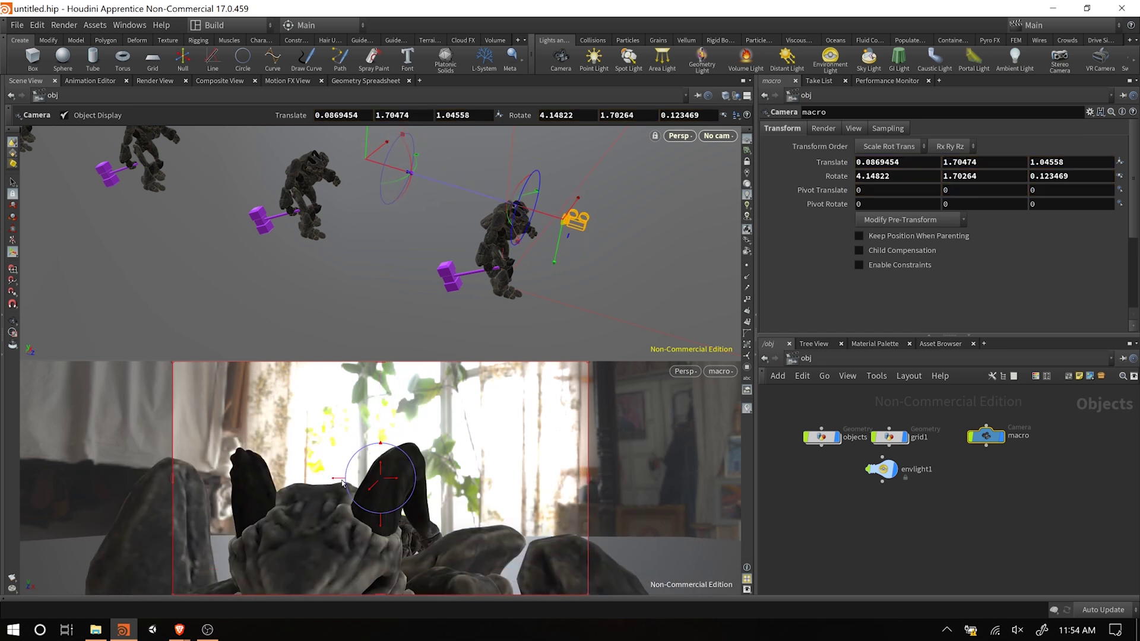
left_click_drag(337, 483, 249, 507)
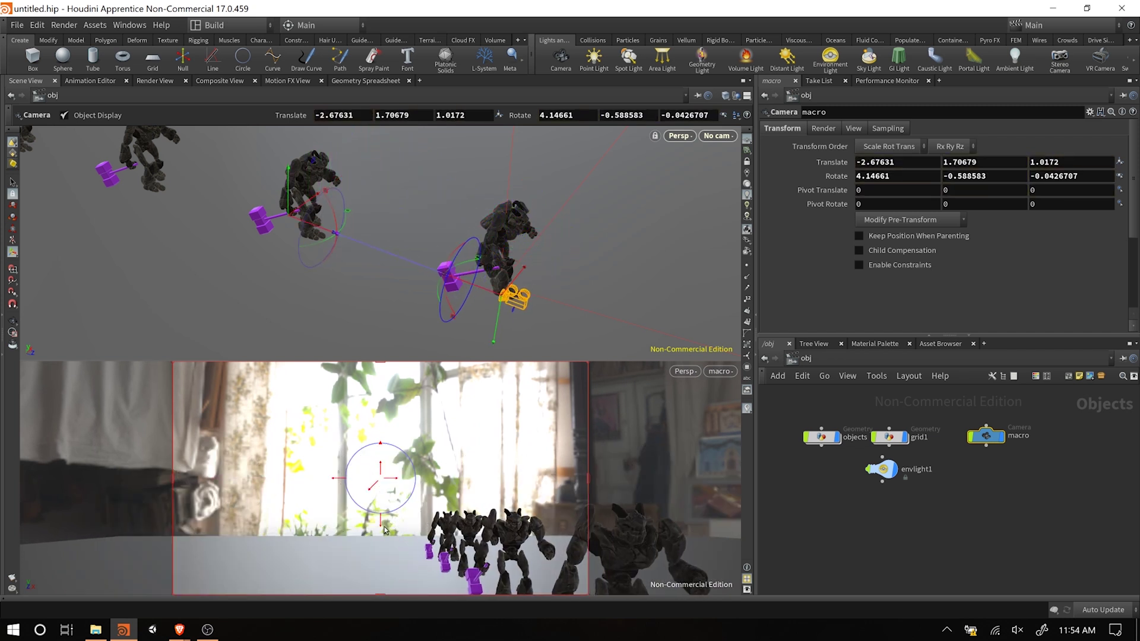
left_click_drag(383, 530, 382, 465)
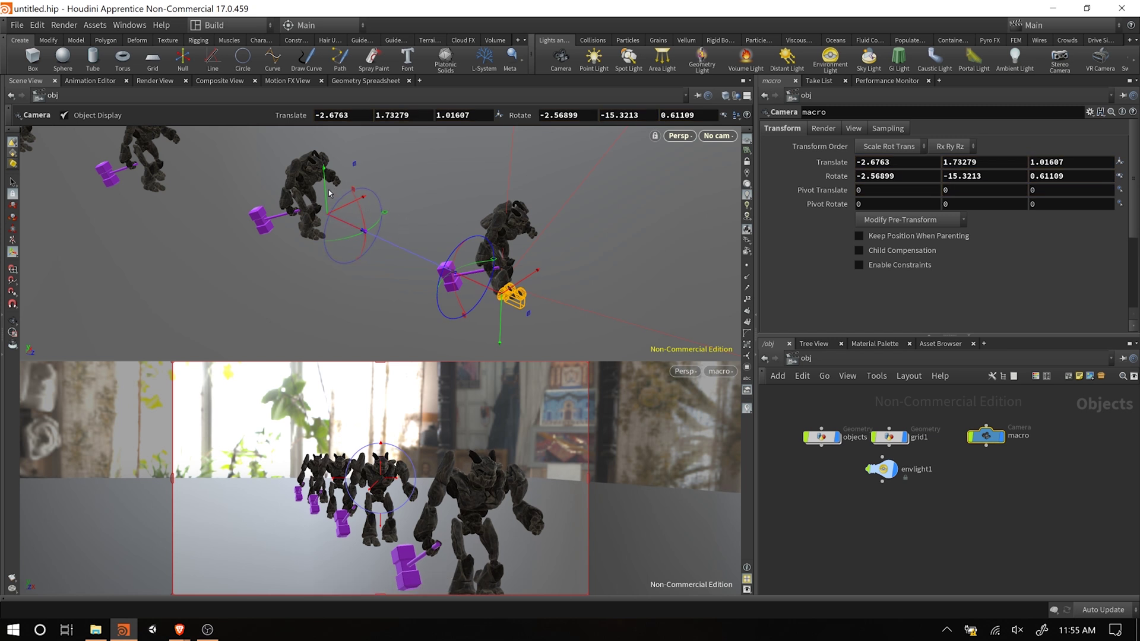
Step: Move the macro camera's aim point in the perspective view so its rotation is about -2.35, -26.27, 0.03 degrees
key("Escape")
left_click_drag(356, 304, 456, 309)
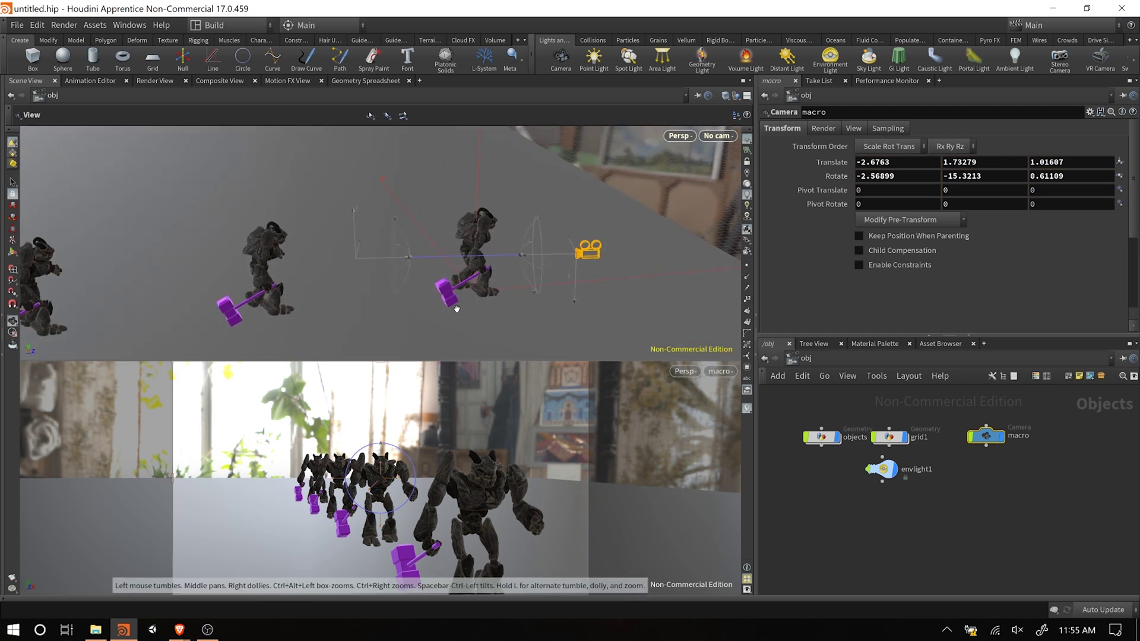
key("Return")
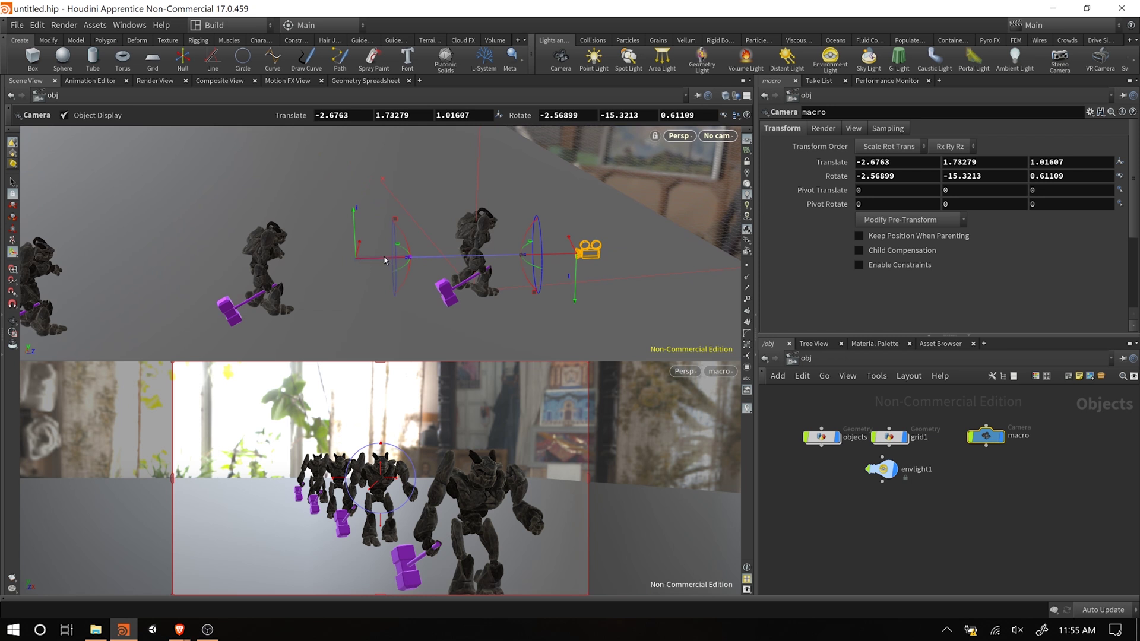
left_click_drag(380, 259, 271, 259)
left_click_drag(270, 217, 267, 188)
left_click_drag(250, 293, 98, 262, "alt")
left_click_drag(223, 231, 287, 235)
left_click_drag(241, 201, 250, 203)
mouse_move(369, 321)
left_mouse_down("alt")
mouse_move(394, 288)
mouse_move(371, 315)
left_mouse_up("alt")
left_click_drag(297, 254, 287, 252)
left_click_drag(345, 295, 493, 256, "alt")
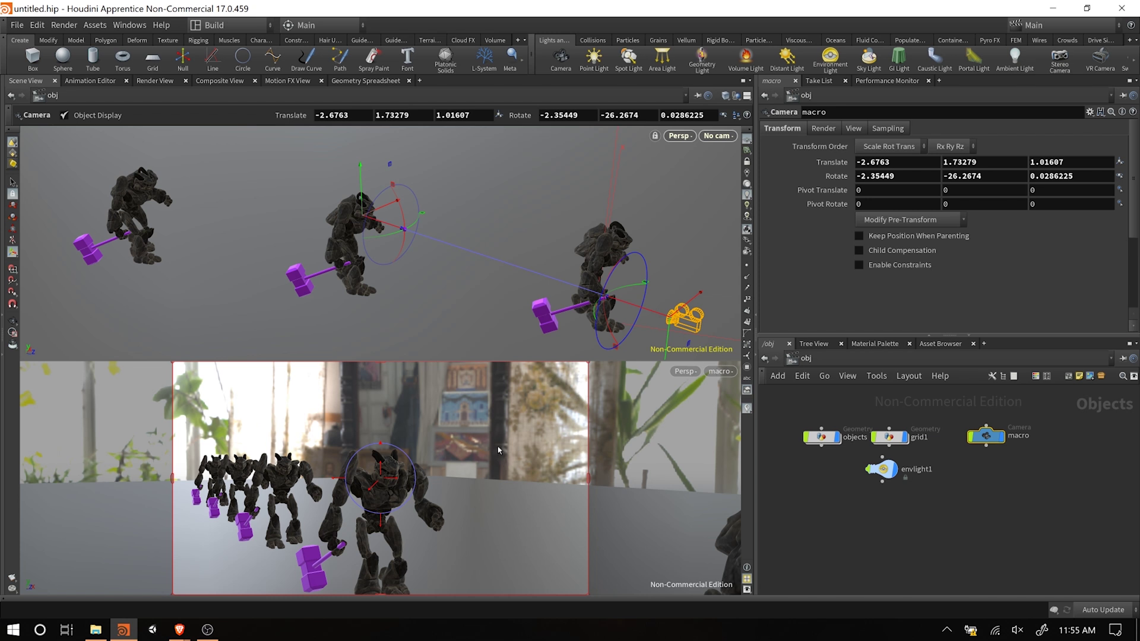
Step: Lock the macro camera to the lower view and navigate it to about -1.66, 2.57, 3.87 with rotation about -6.8, -11, 0.03
left_click(747, 163)
key("Escape")
left_click_drag(508, 475, 465, 476)
scroll(465, 475, "up", 5)
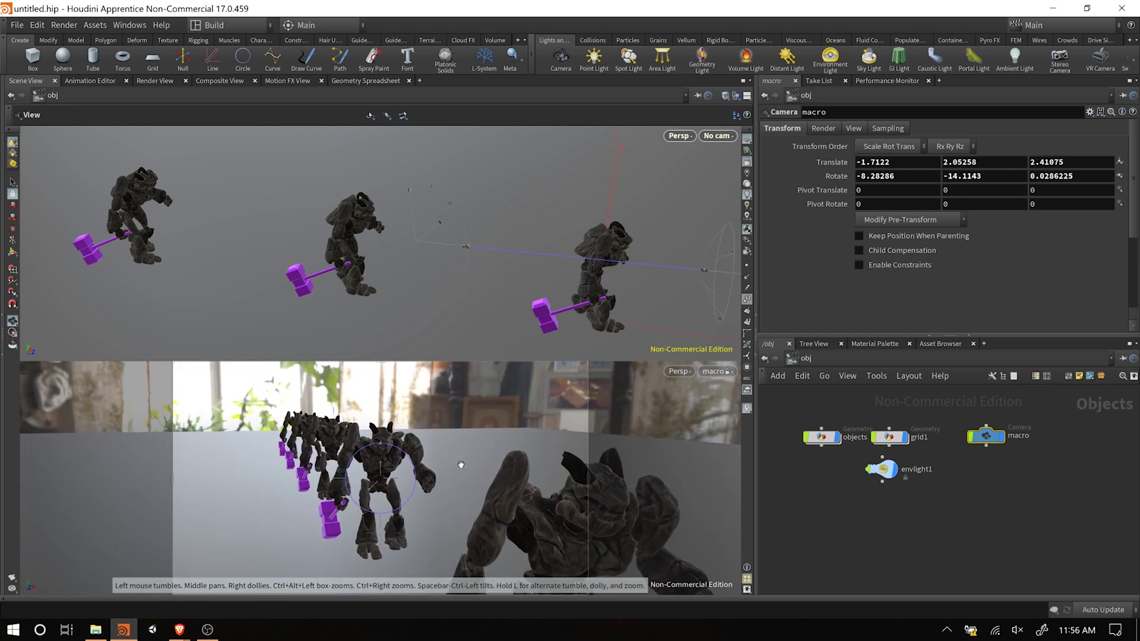
scroll(459, 482, "down", 5)
left_click_drag(459, 482, 418, 504)
middle_click_drag(419, 522, 387, 492)
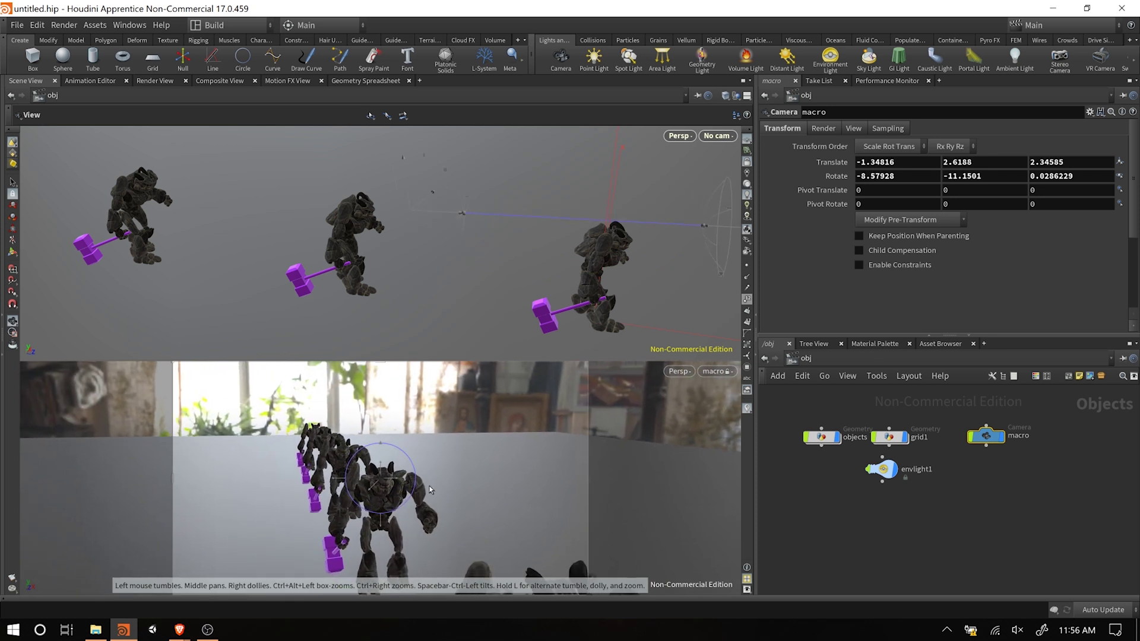
left_click_drag(430, 486, 428, 511, "alt")
right_click_drag(395, 519, 407, 531)
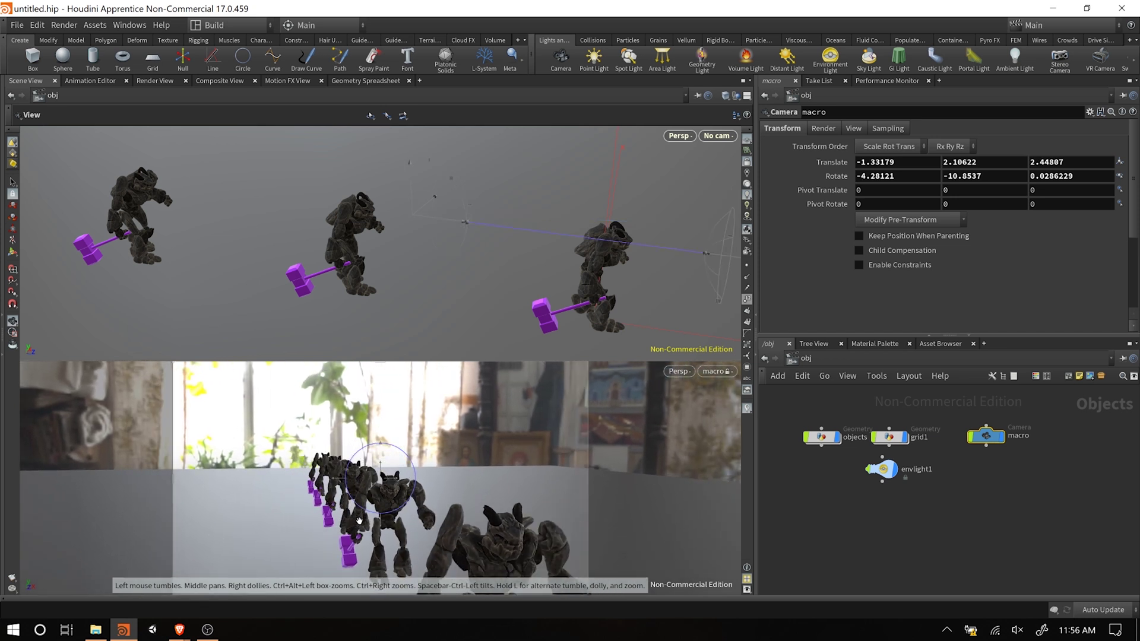
left_click_drag(399, 532, 402, 517)
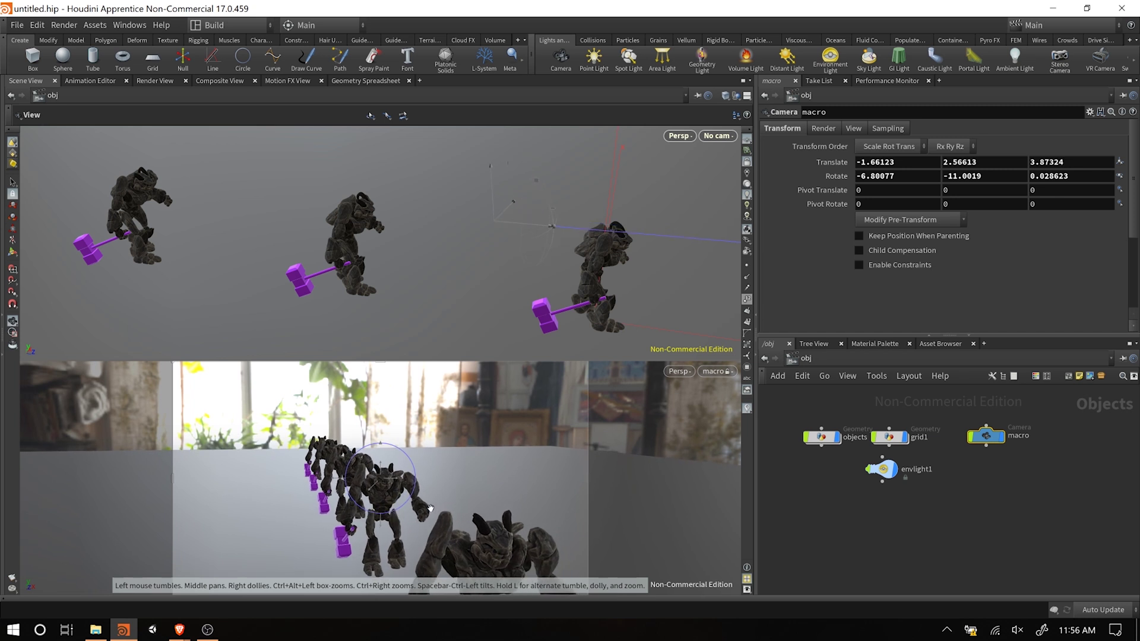
key("Return")
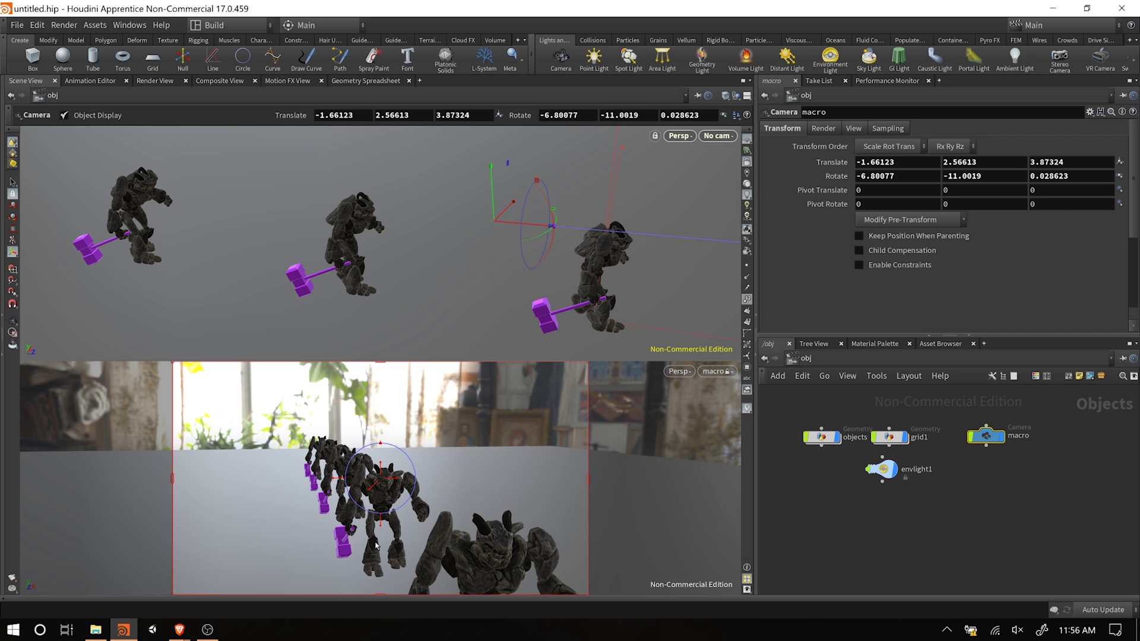
Step: Refine the locked macro camera's framing to about -2.04, 2.81, 4.53 with rotation about -7.69, -12.78, 0.03, and unlock it from the view
key("Escape")
left_click_drag(398, 532, 416, 505)
middle_click_drag(416, 505, 406, 507)
mouse_move(402, 525)
left_mouse_down()
mouse_move(346, 509)
mouse_move(397, 514)
left_mouse_up()
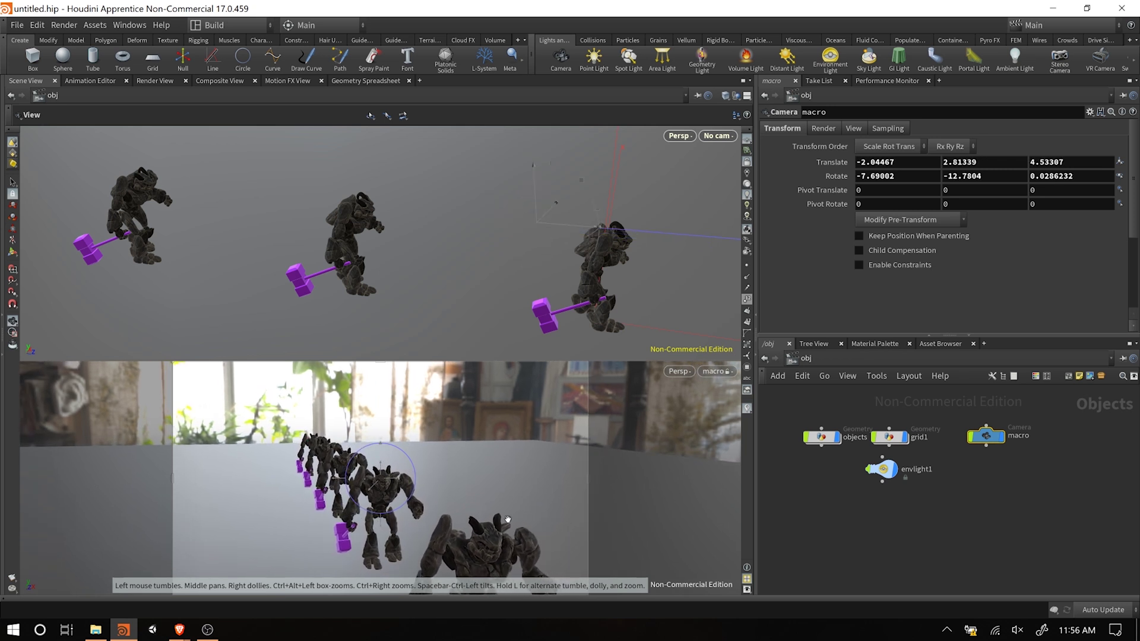
key("Return")
left_click(747, 162)
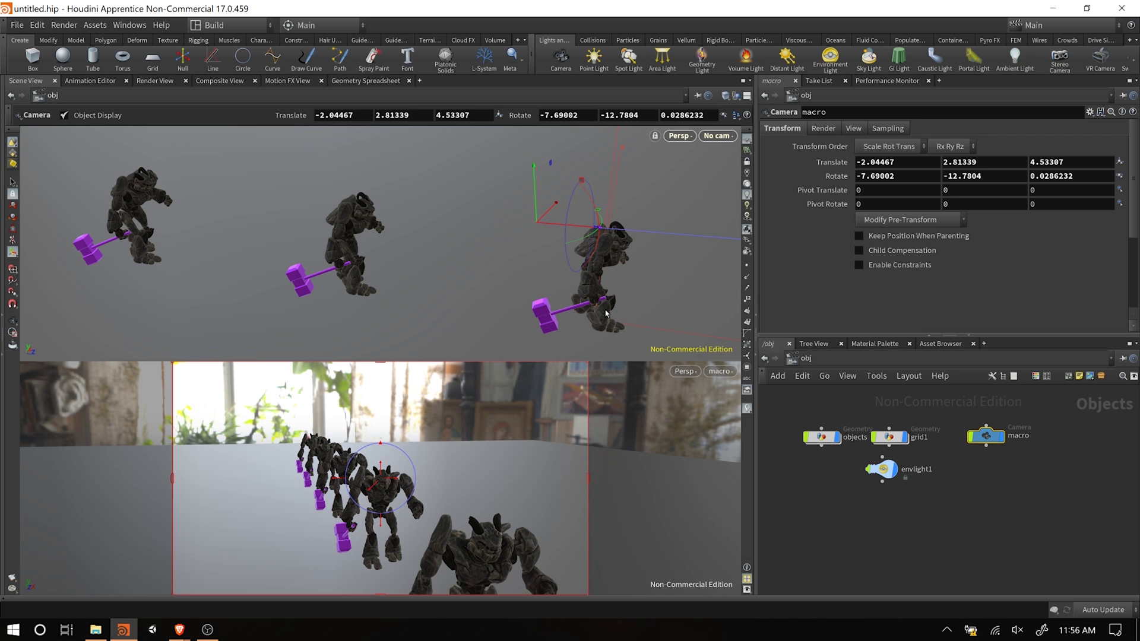
Step: Slide the macro camera's aim point along its line of sight to the second figure from the camera
left_click_drag(557, 228, 385, 215)
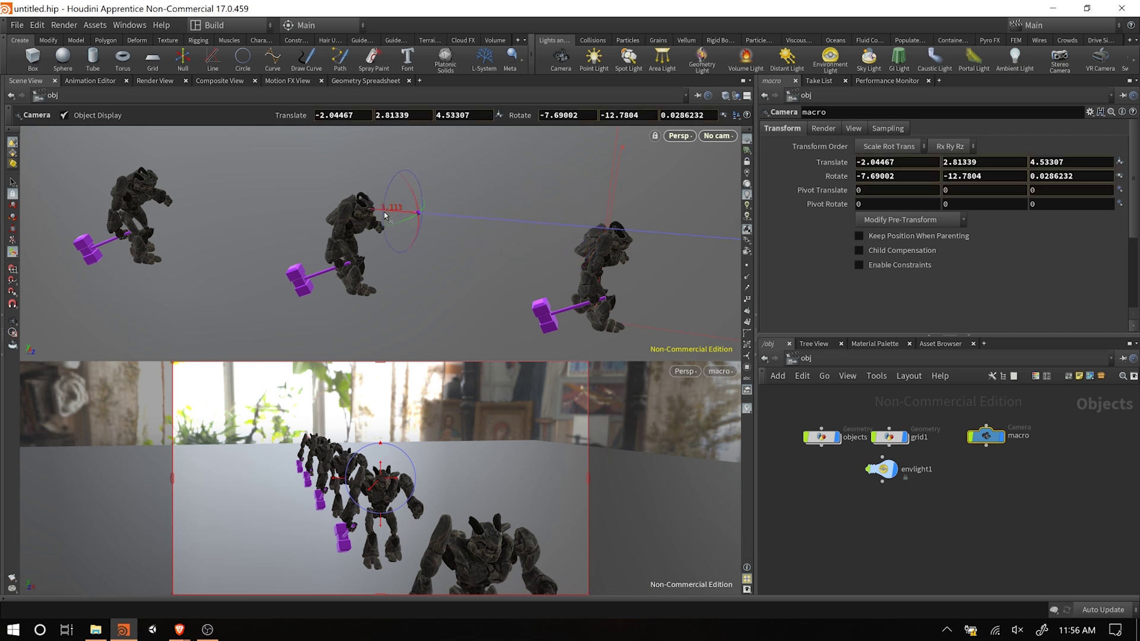
key("space")
middle_click_drag(646, 277, 512, 277)
right_click_drag(512, 278, 410, 279)
left_click_drag(410, 279, 526, 315)
key("Return")
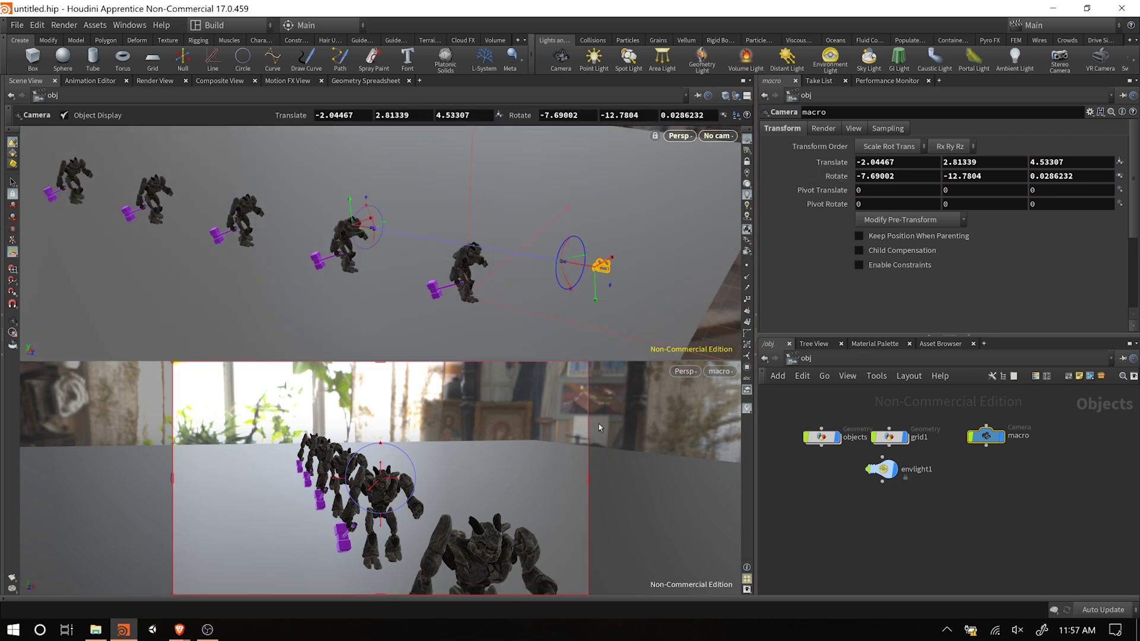
Step: Lower the macro camera around its aim point to an X rotation of about -2.98 degrees and move it in to about -1.82, 2.02, 3.53
key("Escape")
key("space")
left_click_drag(650, 258, 624, 305)
left_click_drag(530, 260, 532, 282)
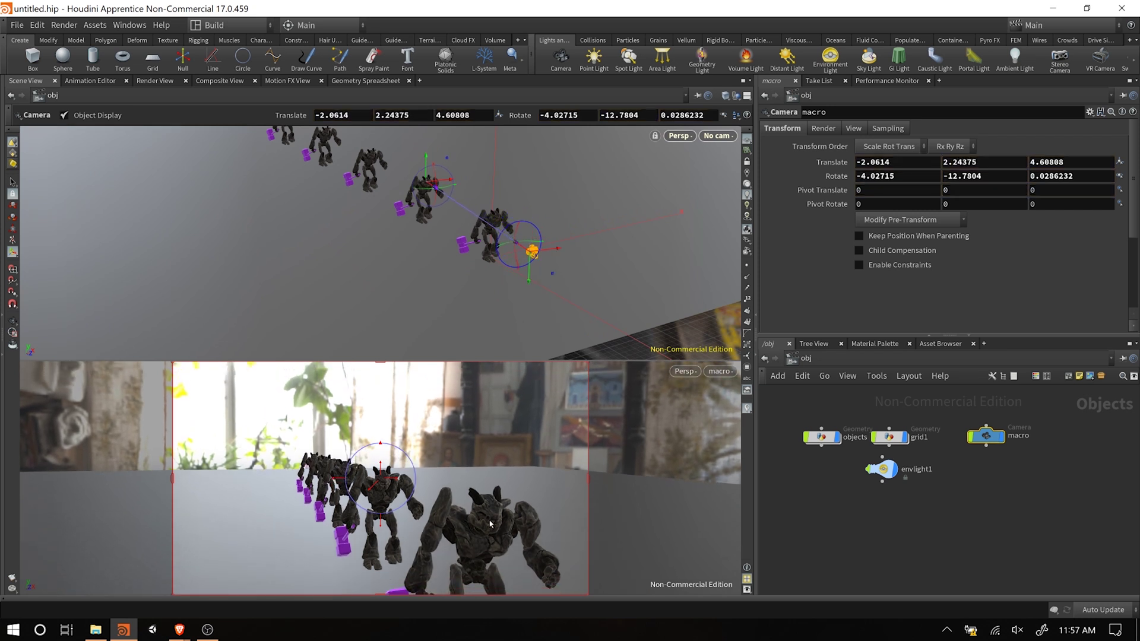
left_click_drag(534, 279, 604, 347)
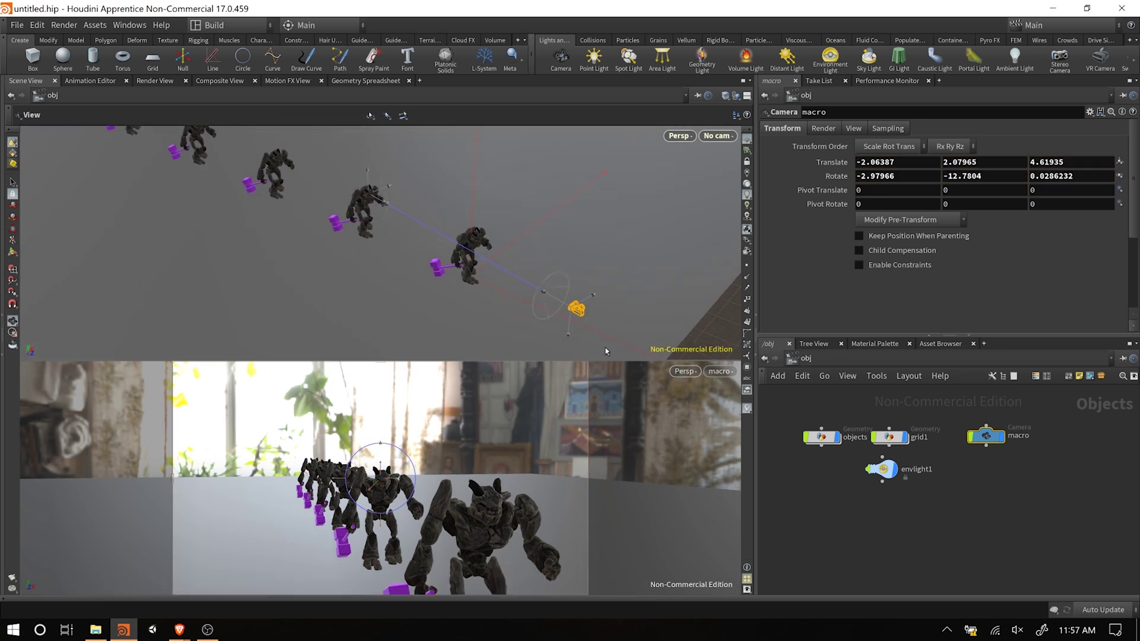
left_click_drag(557, 299, 543, 320)
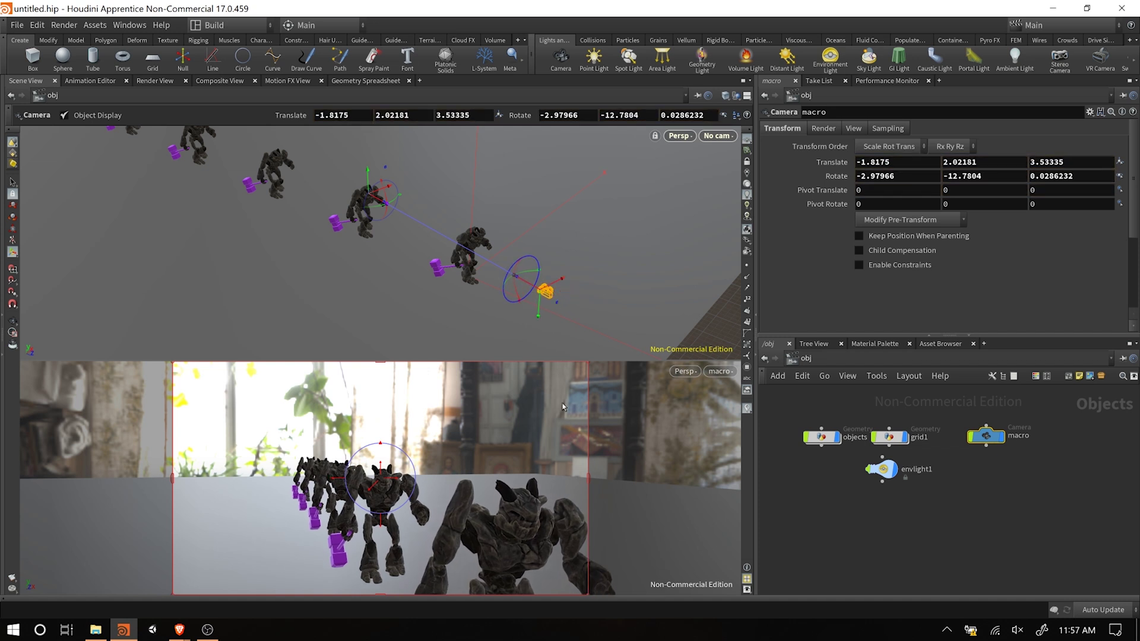
Step: Switch the macro camera's manipulator to the Focus Handle in the perspective view
mouse_move(608, 284)
left_mouse_down("alt")
mouse_move(510, 208)
mouse_move(422, 232)
mouse_move(540, 273)
mouse_move(542, 315)
mouse_move(598, 298)
left_mouse_up("alt")
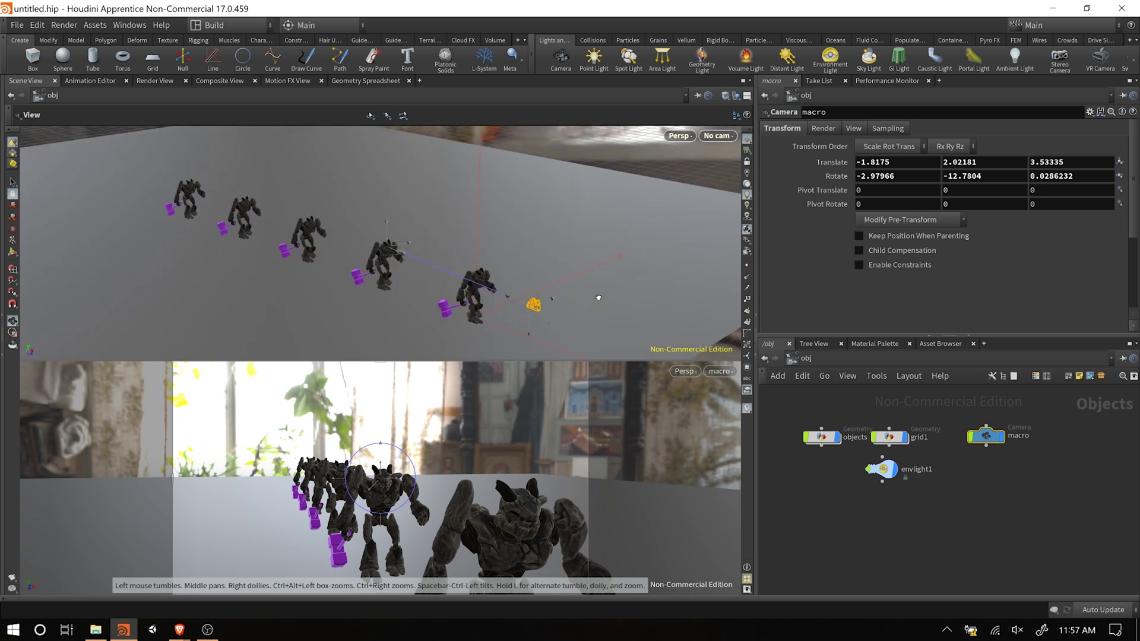
key("Return")
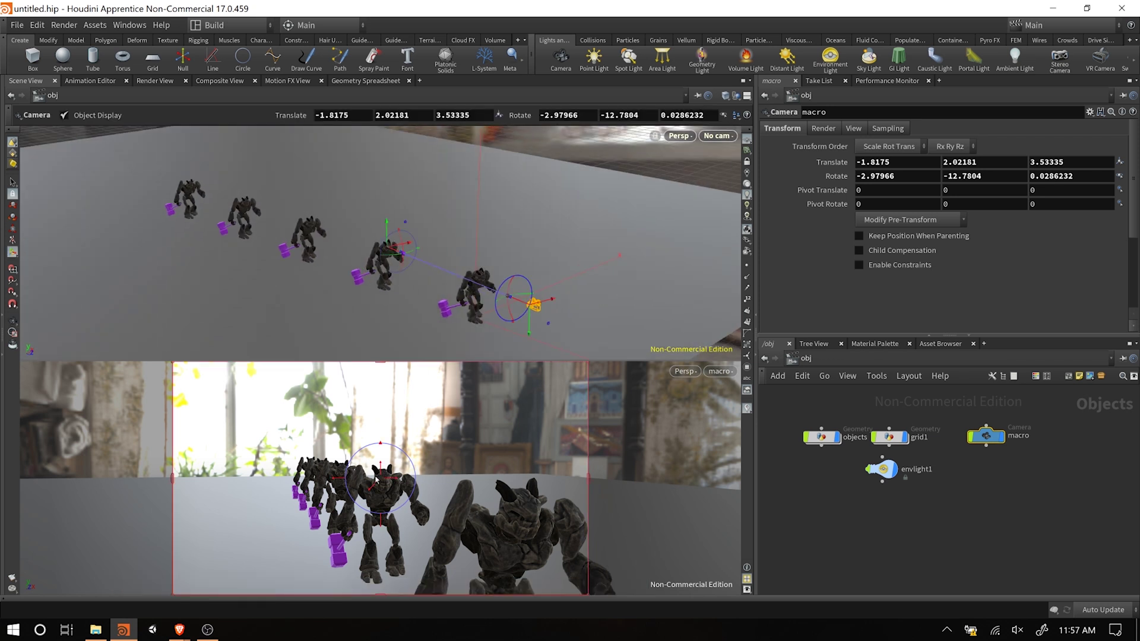
right_click(446, 274)
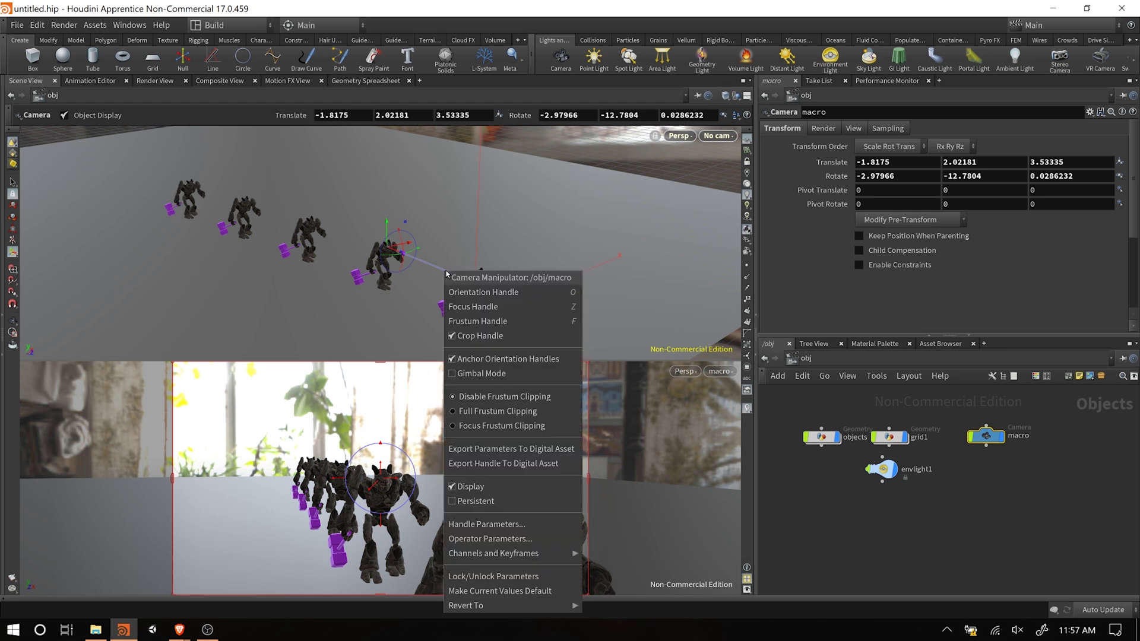
left_click(480, 308)
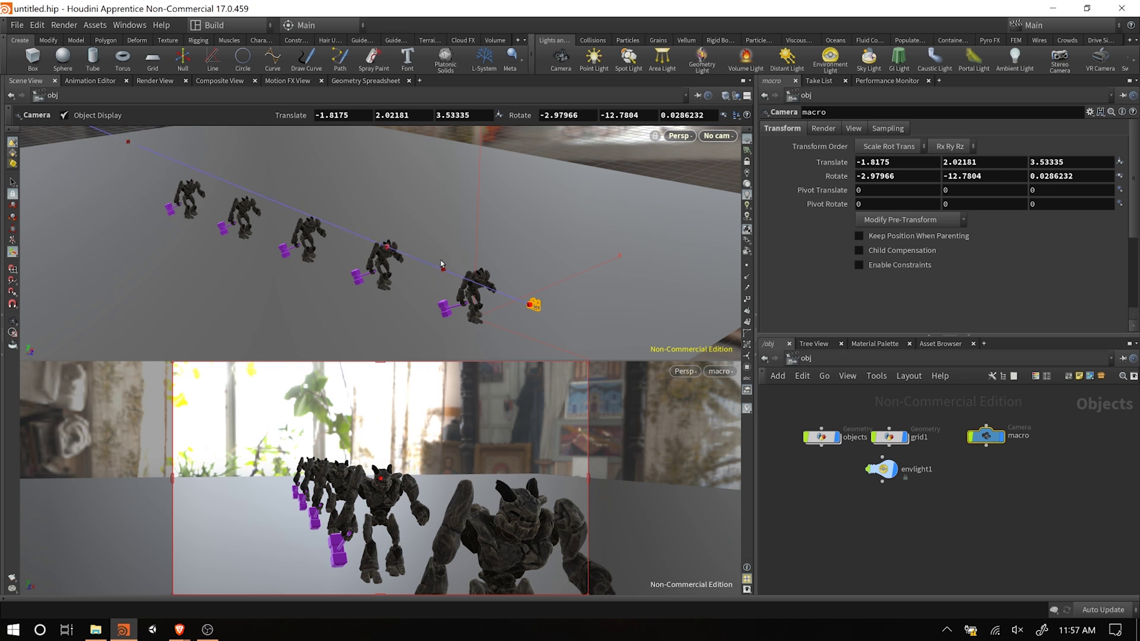
Step: Move the macro camera's near focus limit close to the second figure, narrowing the depth of field around it
key("Escape")
left_click_drag(420, 323, 404, 290)
key("Return")
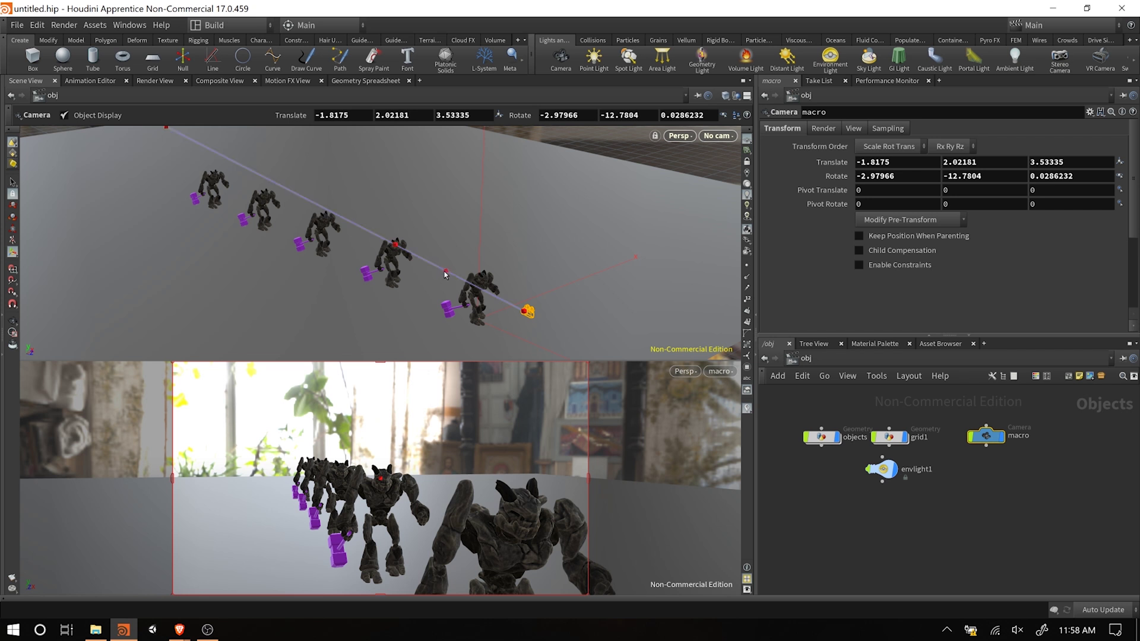
left_click_drag(445, 270, 409, 254)
left_click_drag(385, 272, 459, 300, "alt")
mouse_move(392, 273)
left_mouse_down("alt")
mouse_move(440, 242)
mouse_move(422, 206)
mouse_move(407, 273)
mouse_move(406, 256)
left_mouse_up("alt")
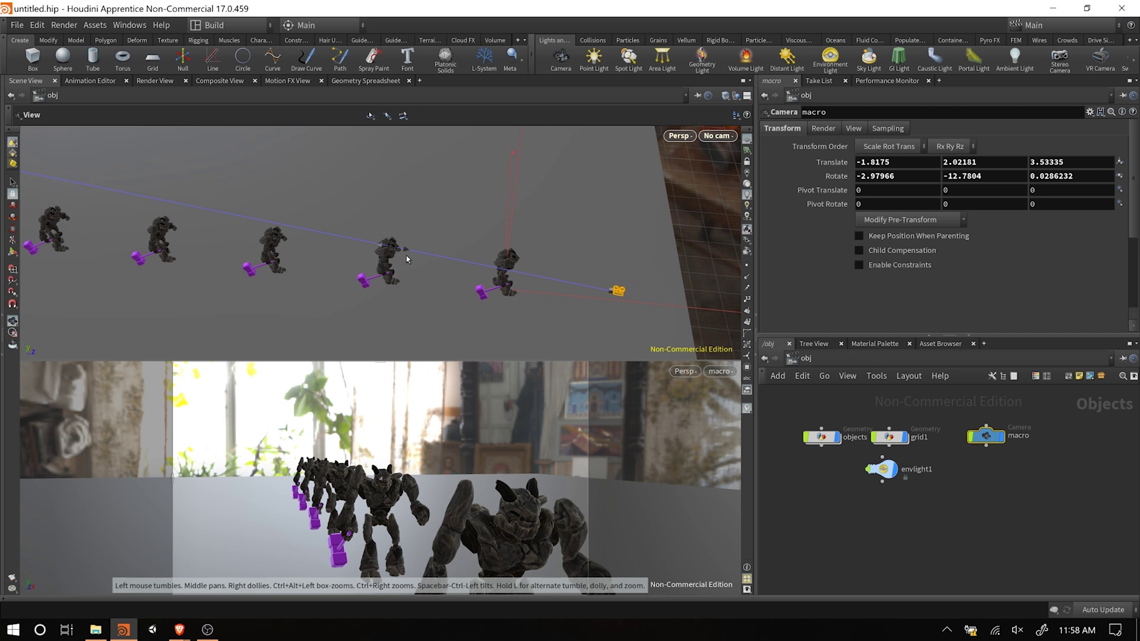
right_click_drag(395, 257, 421, 257, "alt")
mouse_move(421, 257)
left_mouse_down()
mouse_move(453, 255)
mouse_move(412, 247)
mouse_move(517, 214)
mouse_move(562, 218)
mouse_move(405, 243)
left_mouse_up()
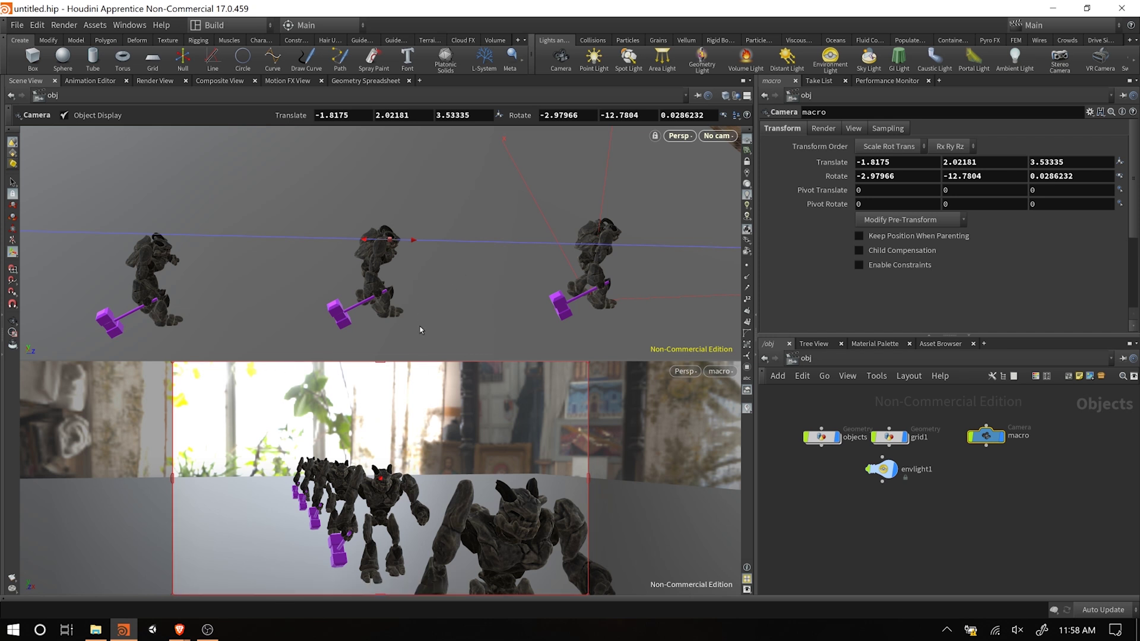
key("Escape")
left_click_drag(420, 330, 247, 290)
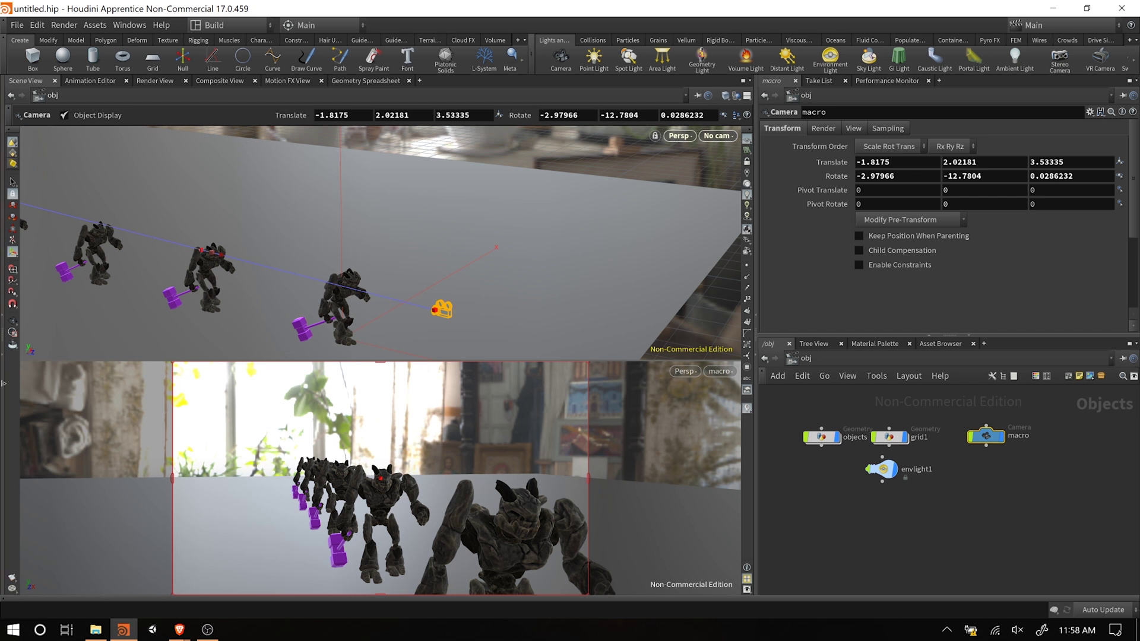
Step: Try a render region over the macro camera's view and close it
left_click(12, 335)
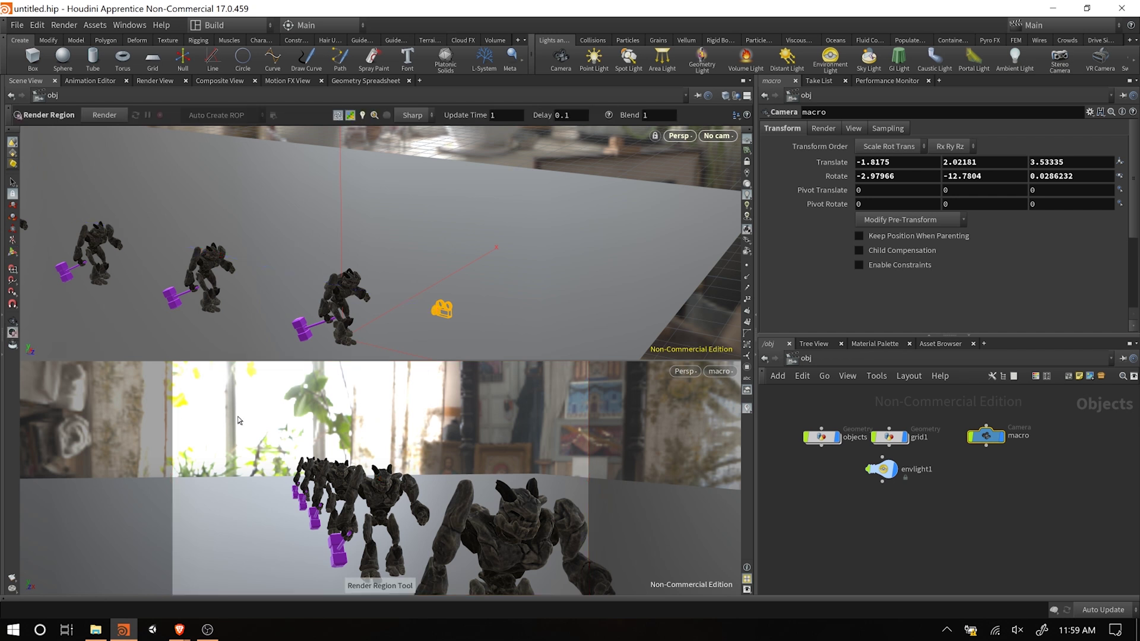
left_click_drag(461, 530, 568, 589)
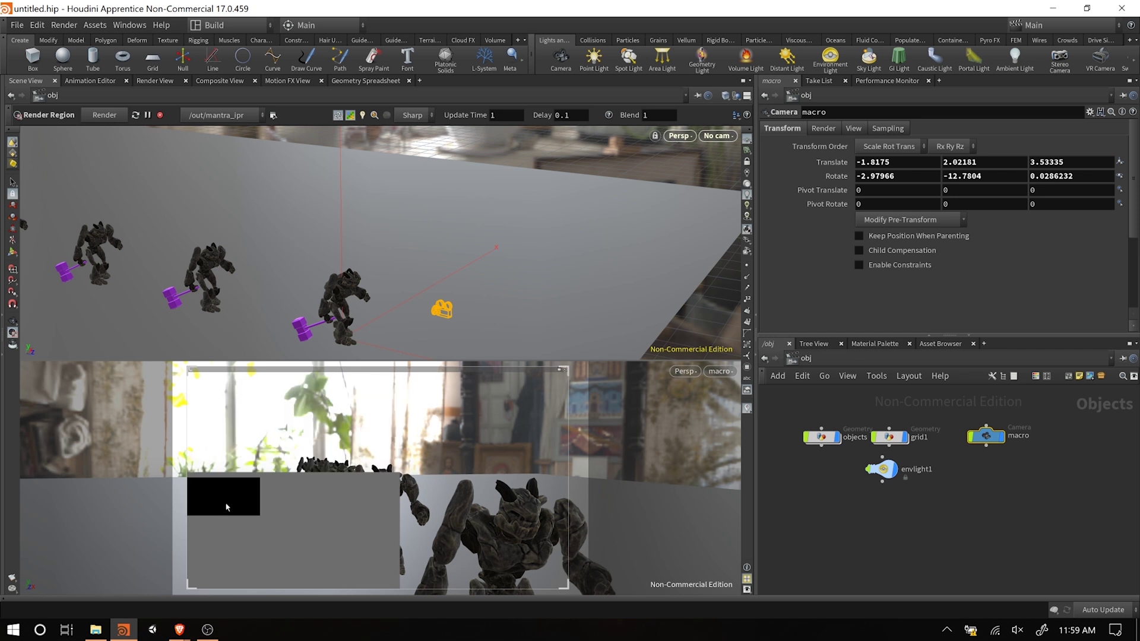
left_click(564, 369)
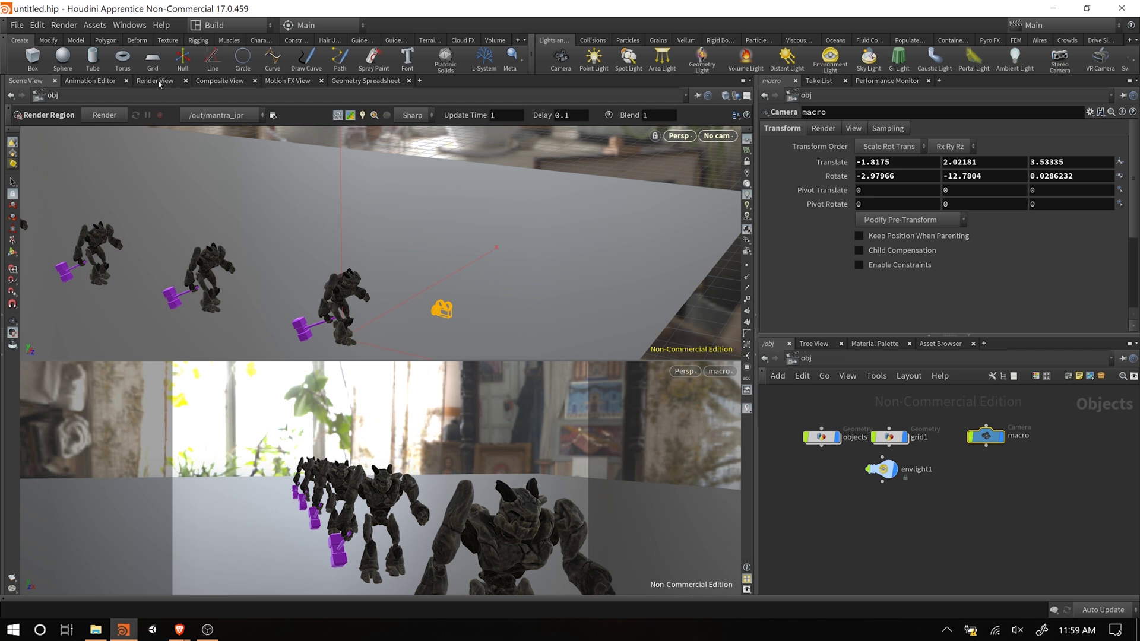
Step: Render the scene through /obj/macro in the Render View with /out/mantra_ipr
left_click(155, 81)
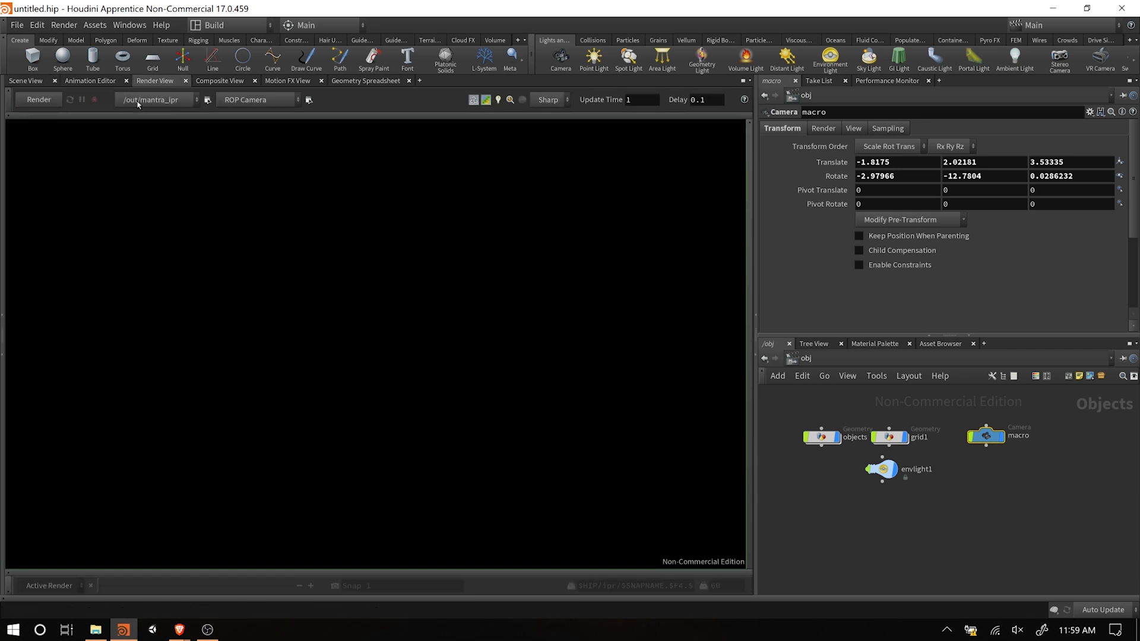
left_click(273, 101)
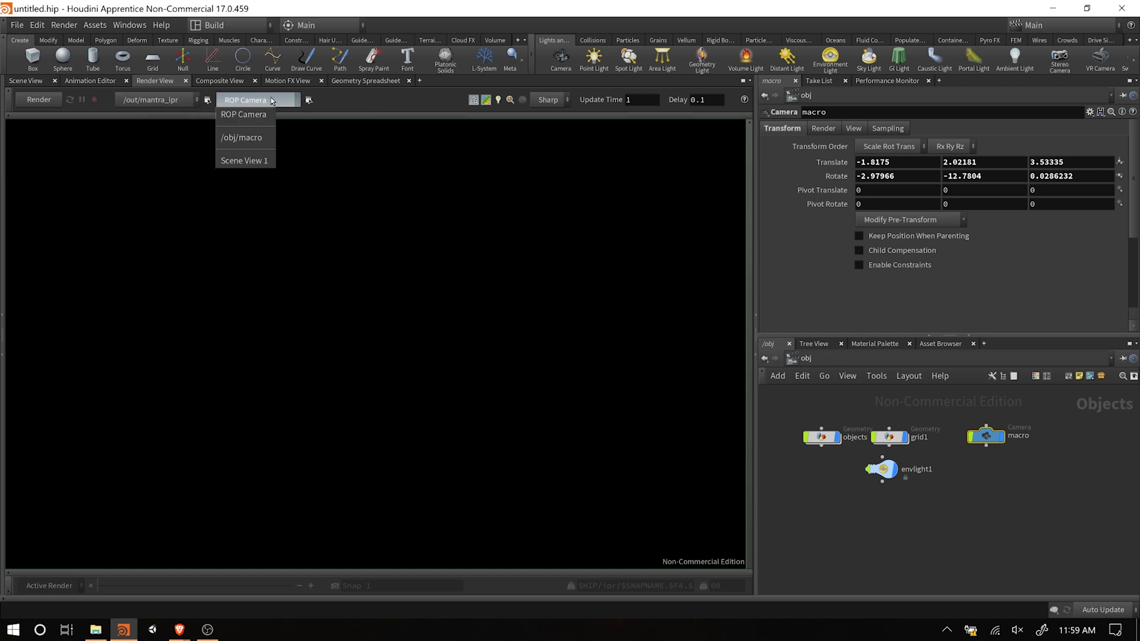
left_click(249, 139)
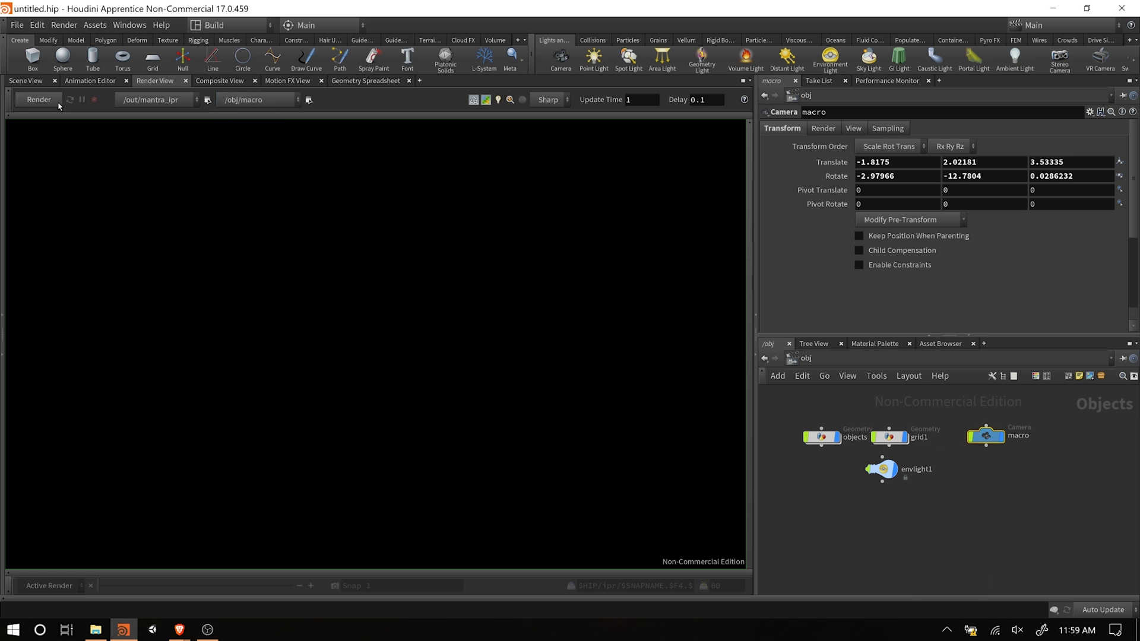
left_click(39, 99)
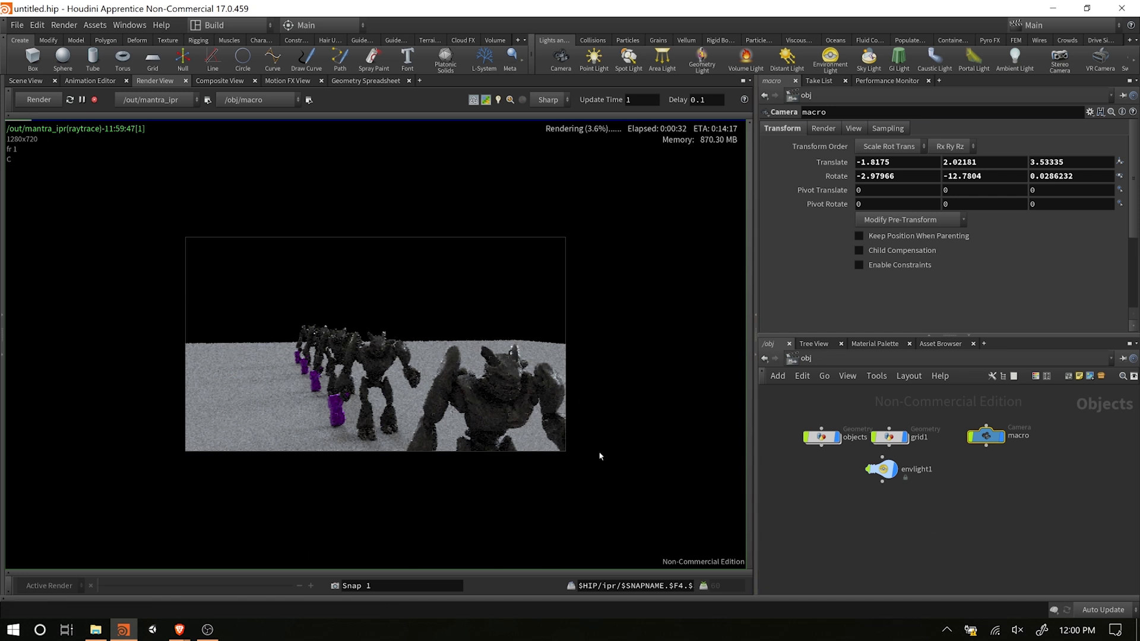
Step: Enable Render Light Geometry on envlight1 so the HDRI background renders
mouse_move(990, 442)
left_click(883, 469)
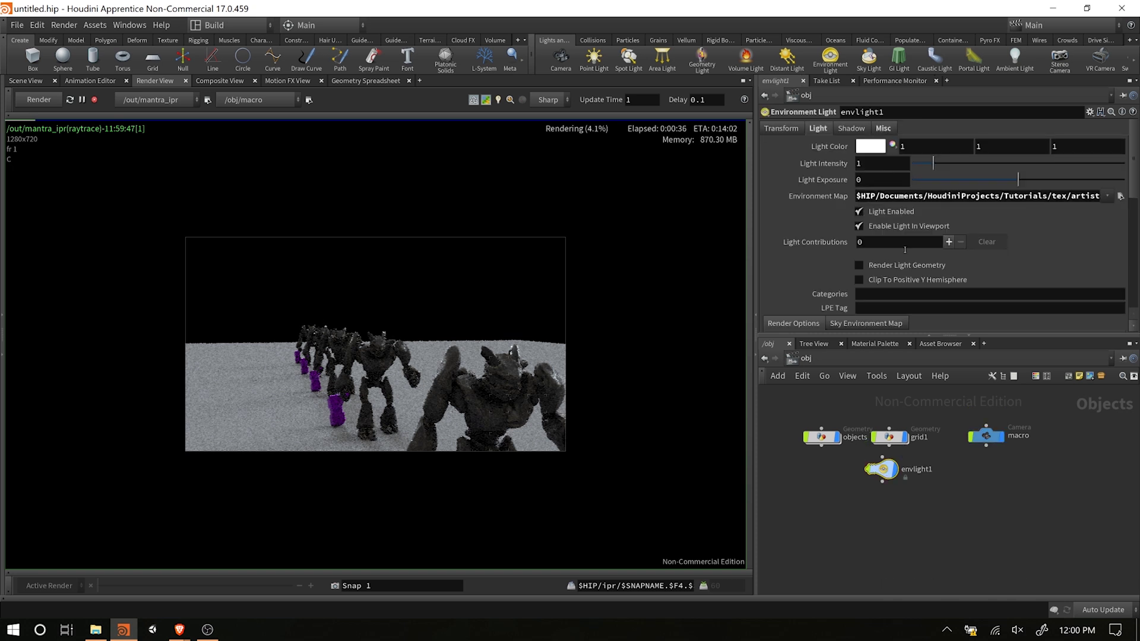
left_click(860, 266)
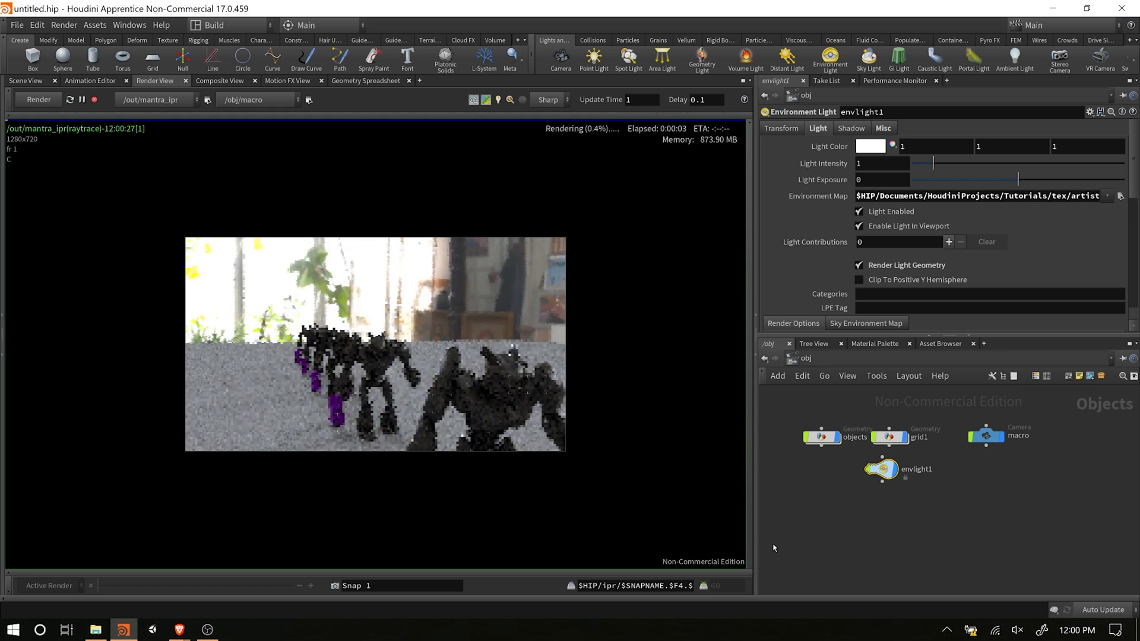
left_click(992, 436)
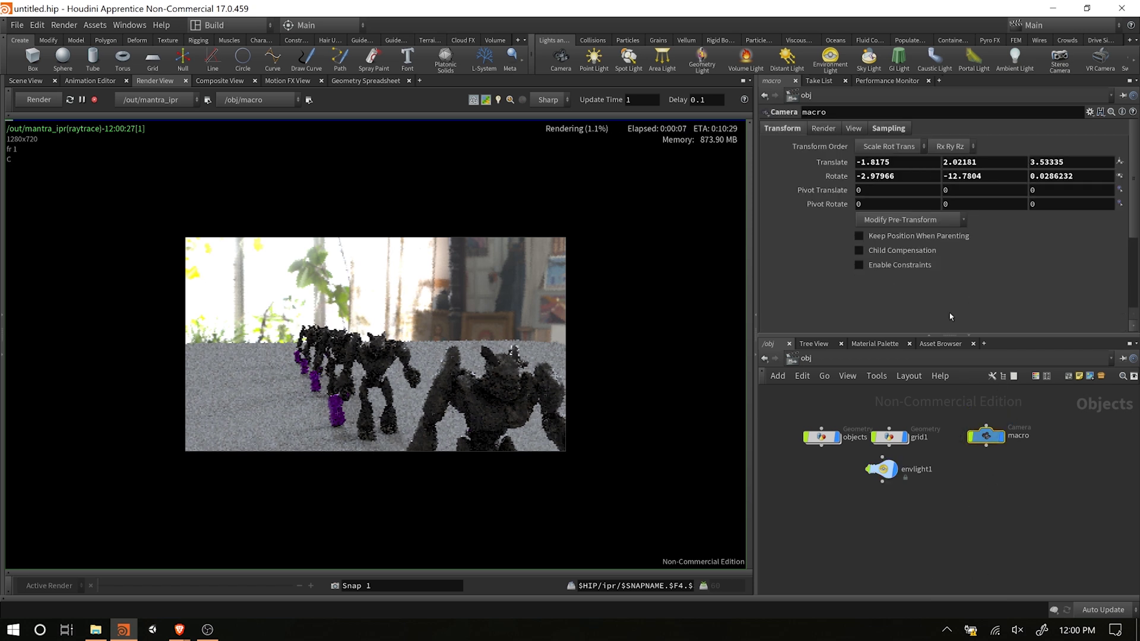
left_click(824, 128)
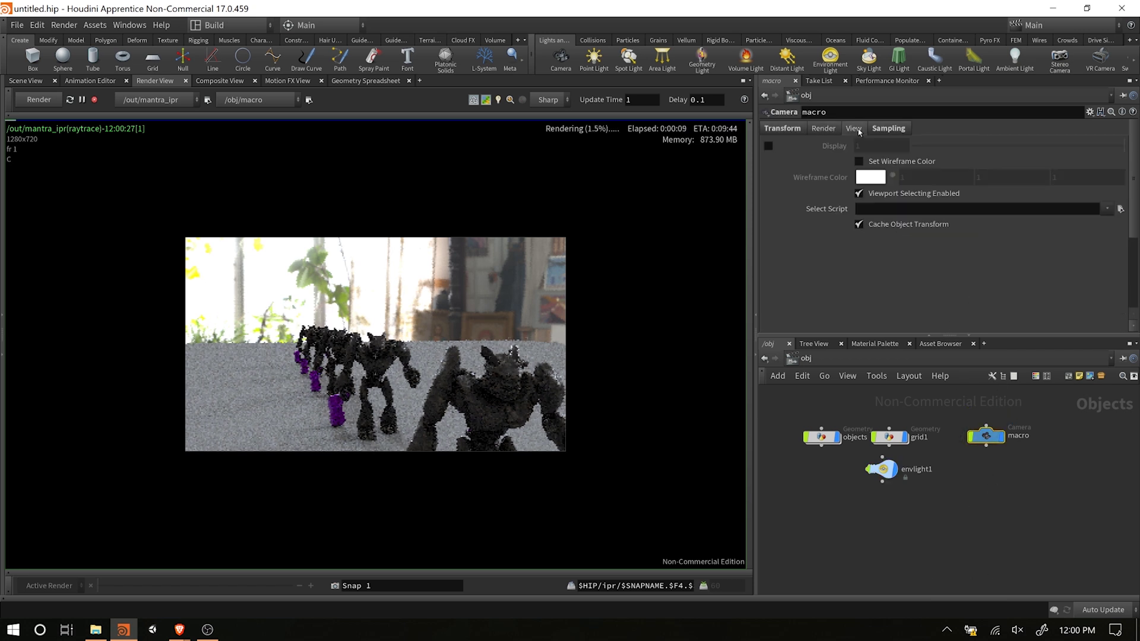
left_click(858, 129)
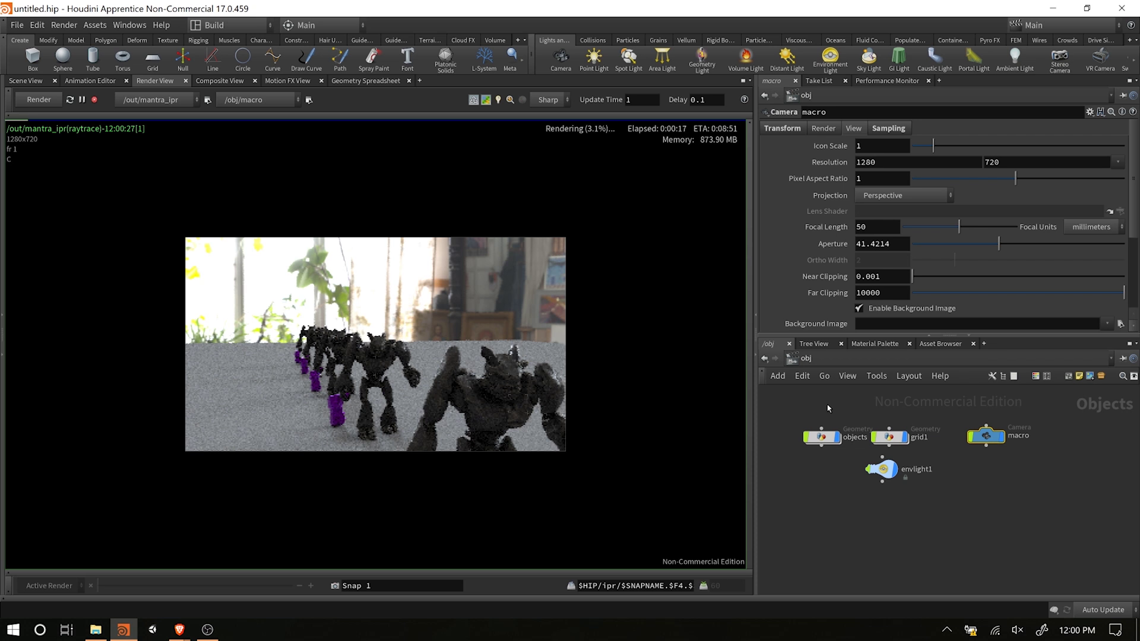
Step: Go to the out network and enable Depth Of Field in the rendering settings of mantra_ipr
left_click(803, 361)
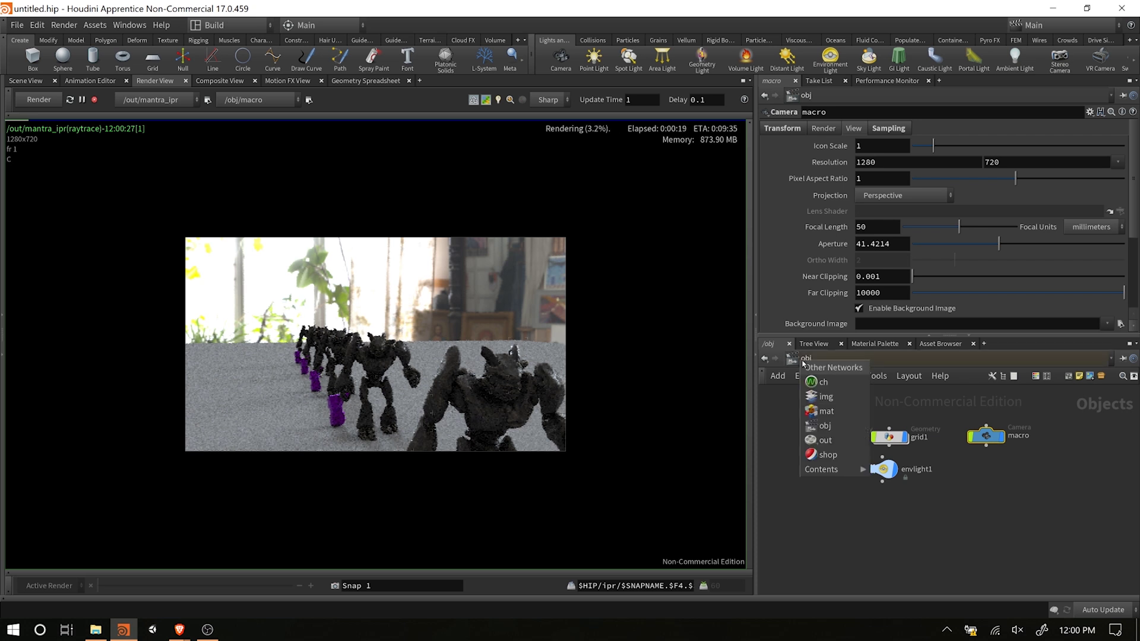
left_click(825, 440)
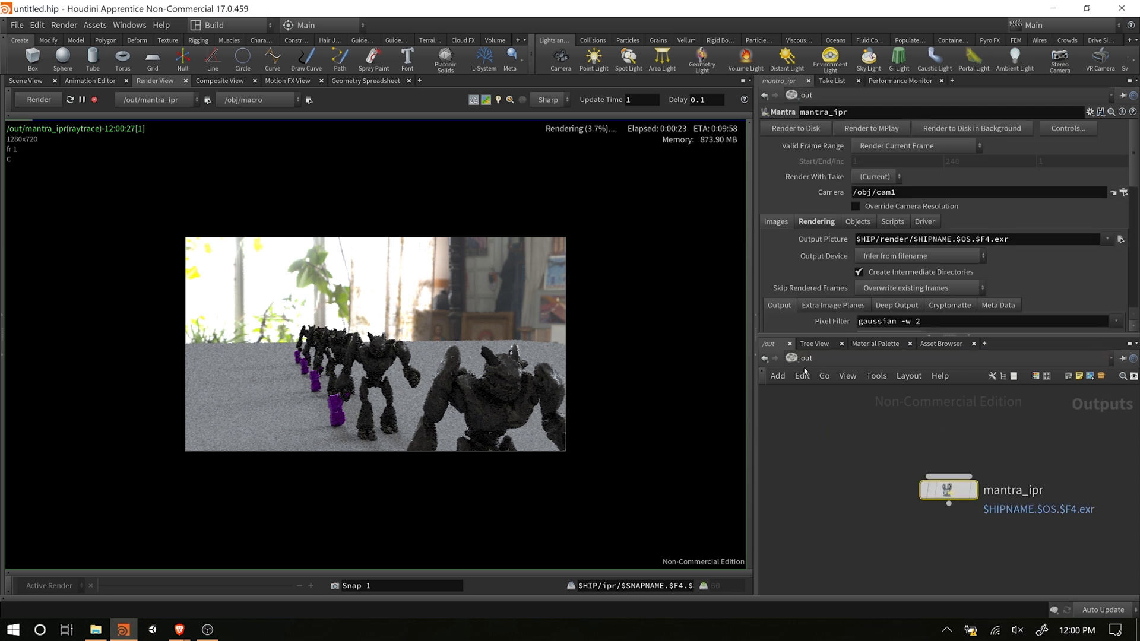
left_click_drag(947, 493, 858, 447)
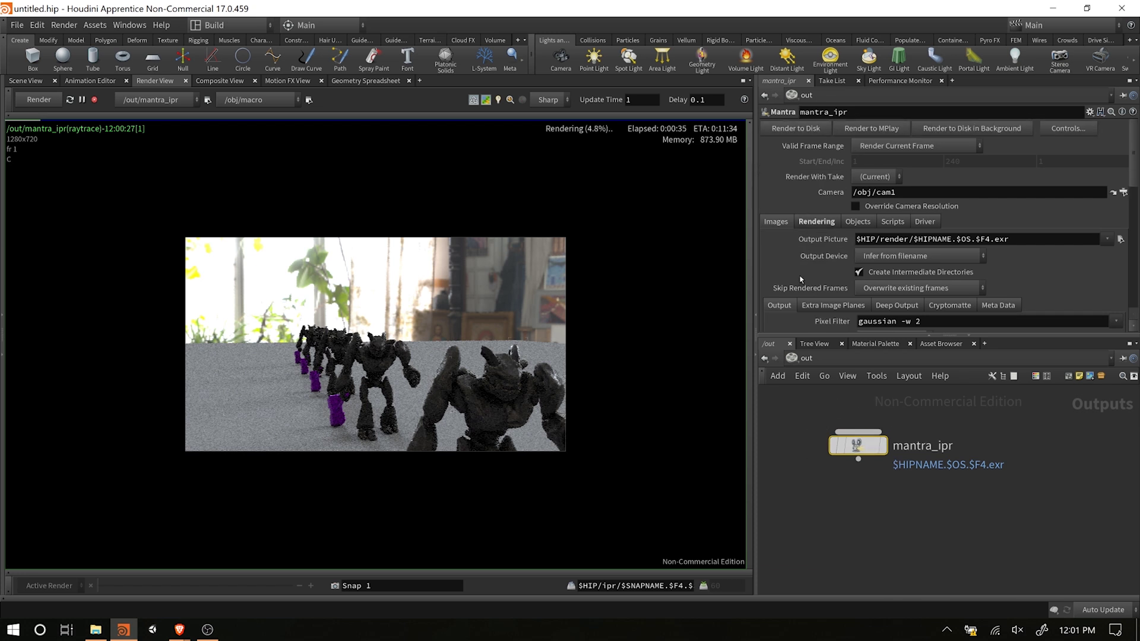
scroll(801, 267, "down", 1)
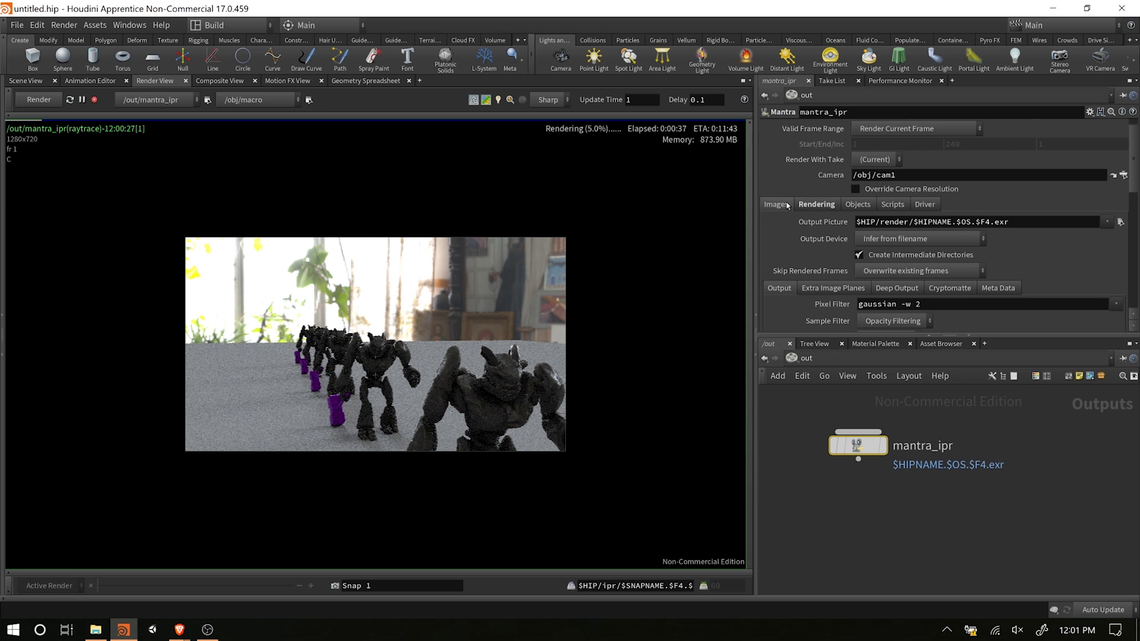
left_click(815, 204)
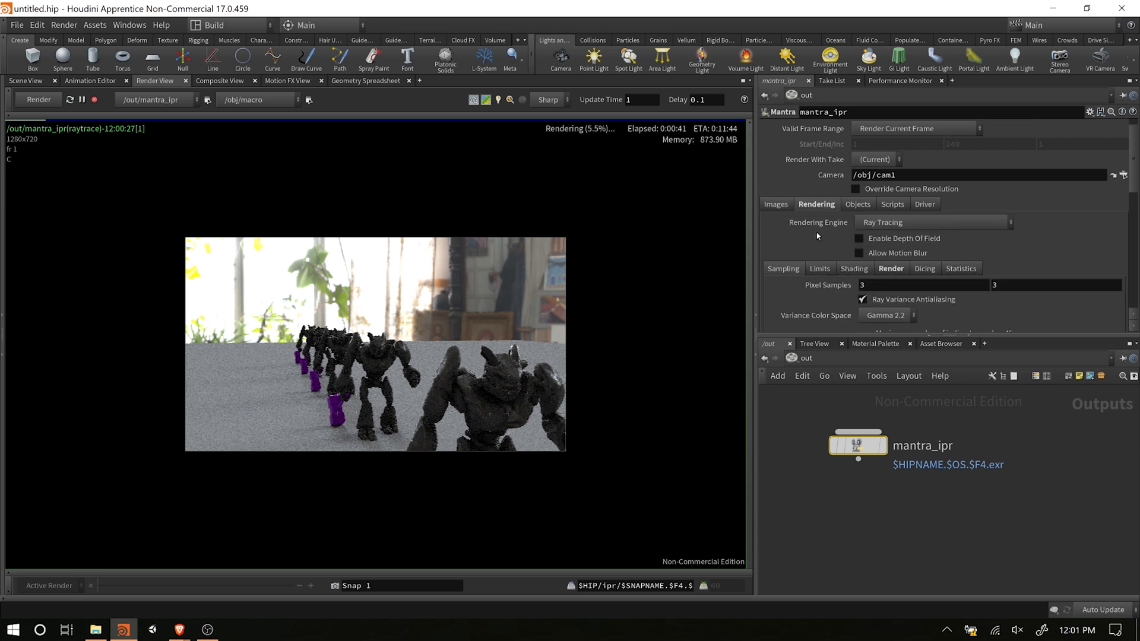
left_click(858, 238)
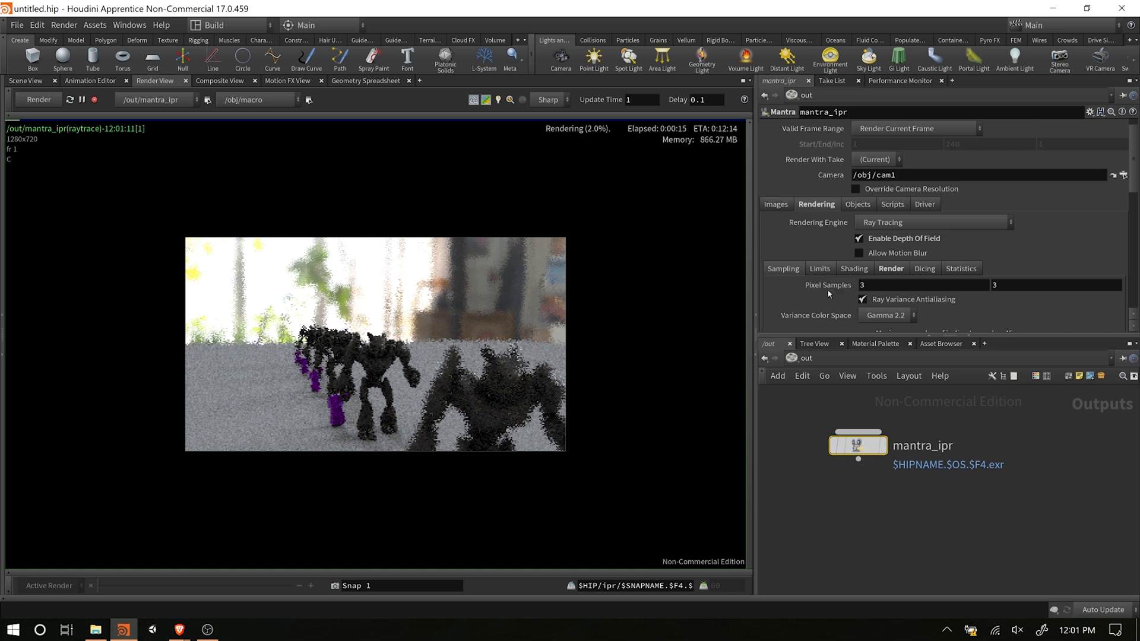
Step: Examine mantra_ipr's sampling settings, including Pixel Samples, Min and Max Ray Samples, Noise Level and the quality values
scroll(817, 238, "down", 3)
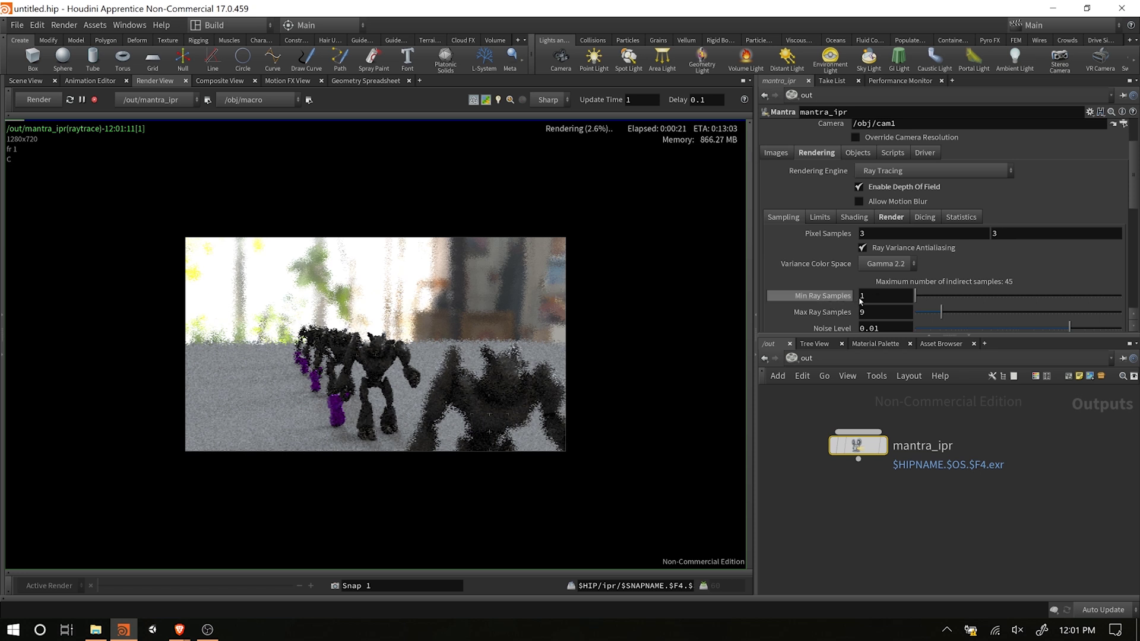
scroll(818, 313, "down", 1)
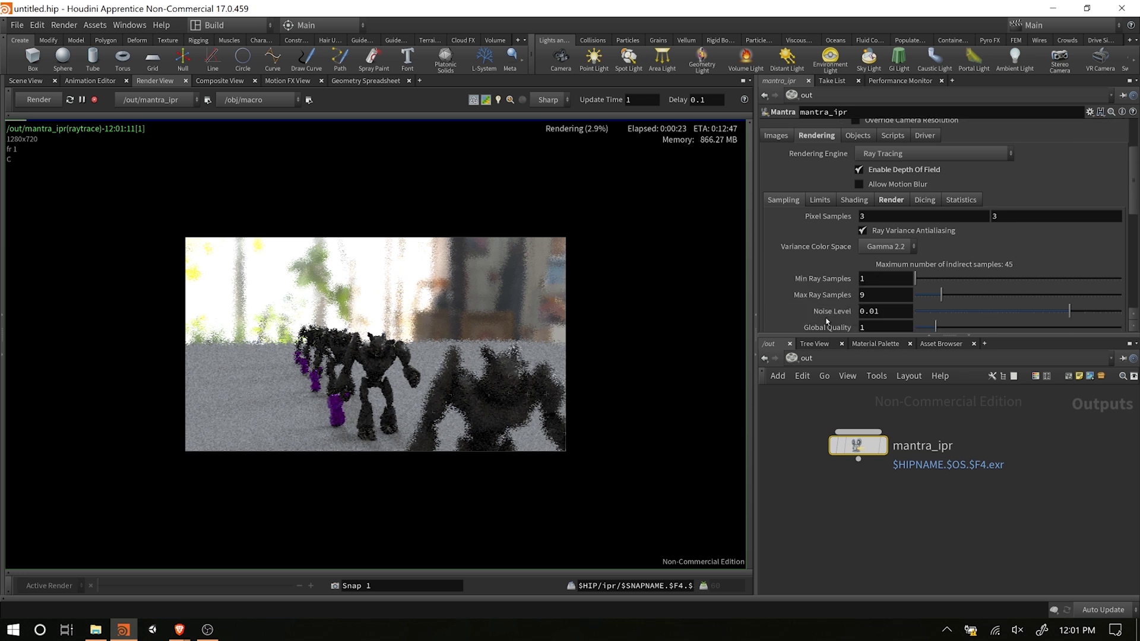
mouse_move(833, 310)
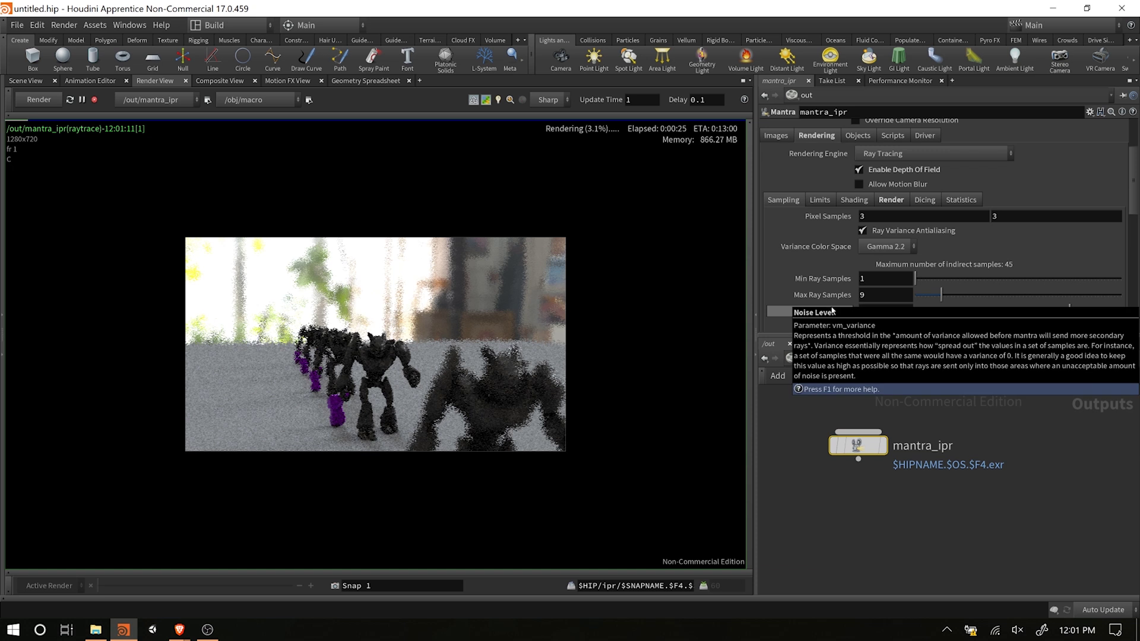
scroll(811, 267, "down", 2)
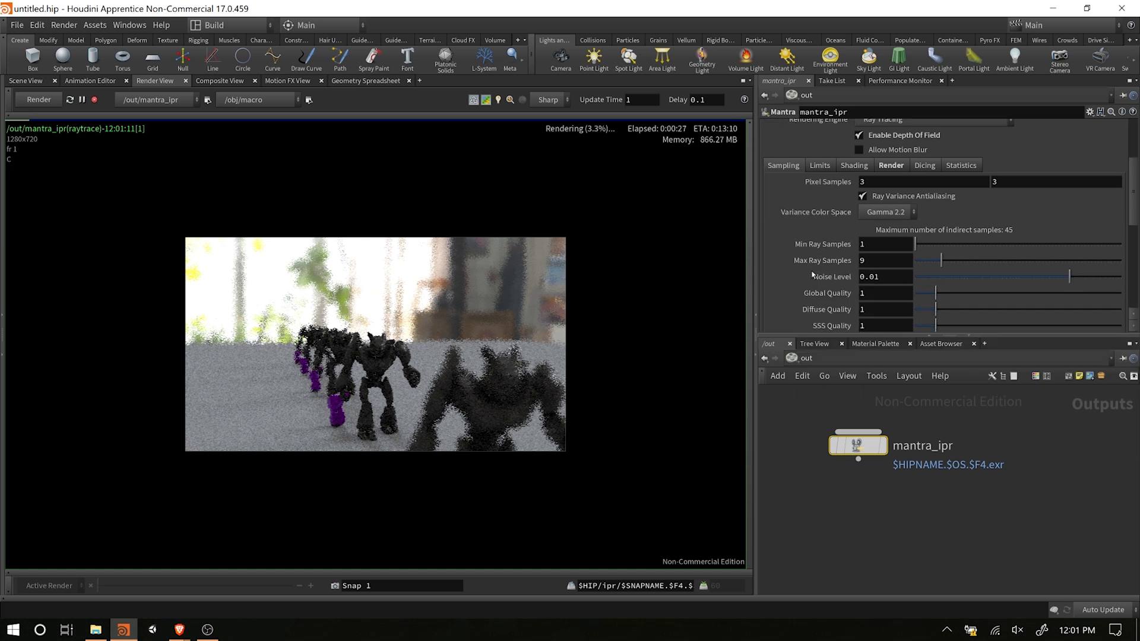
scroll(812, 275, "up", 1)
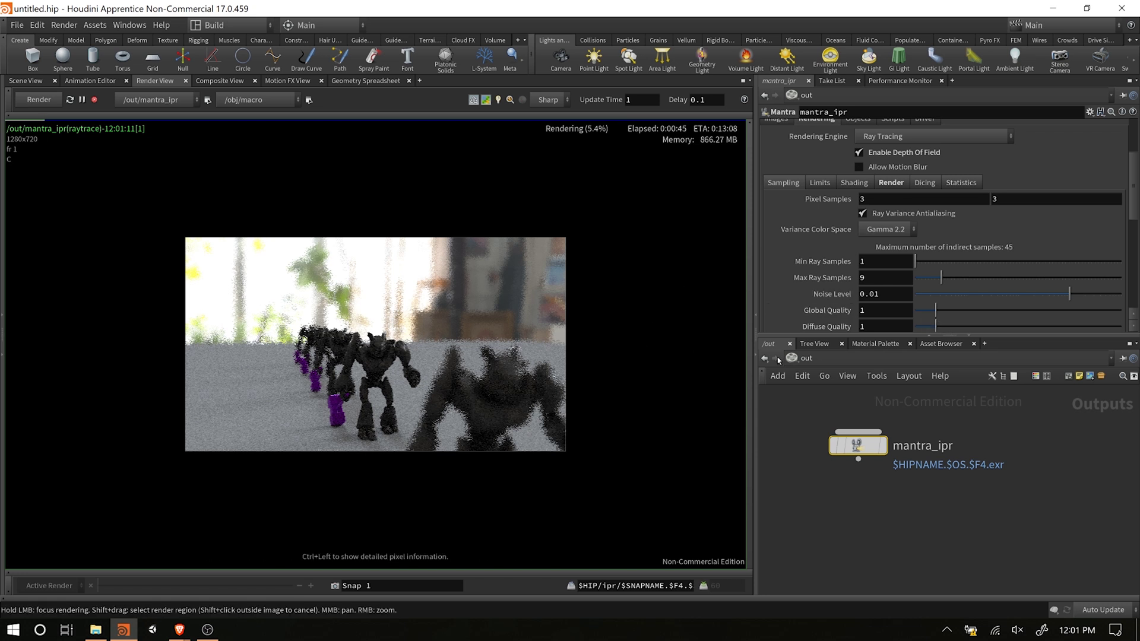
mouse_move(848, 233)
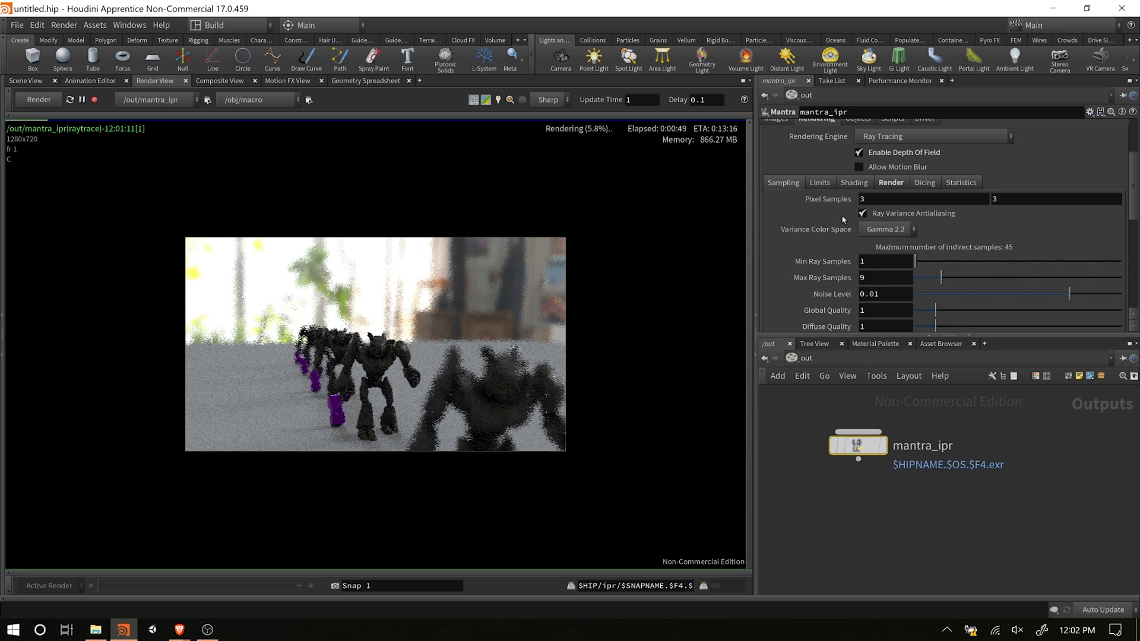
scroll(913, 277, "up", 3)
scroll(770, 237, "up", 2)
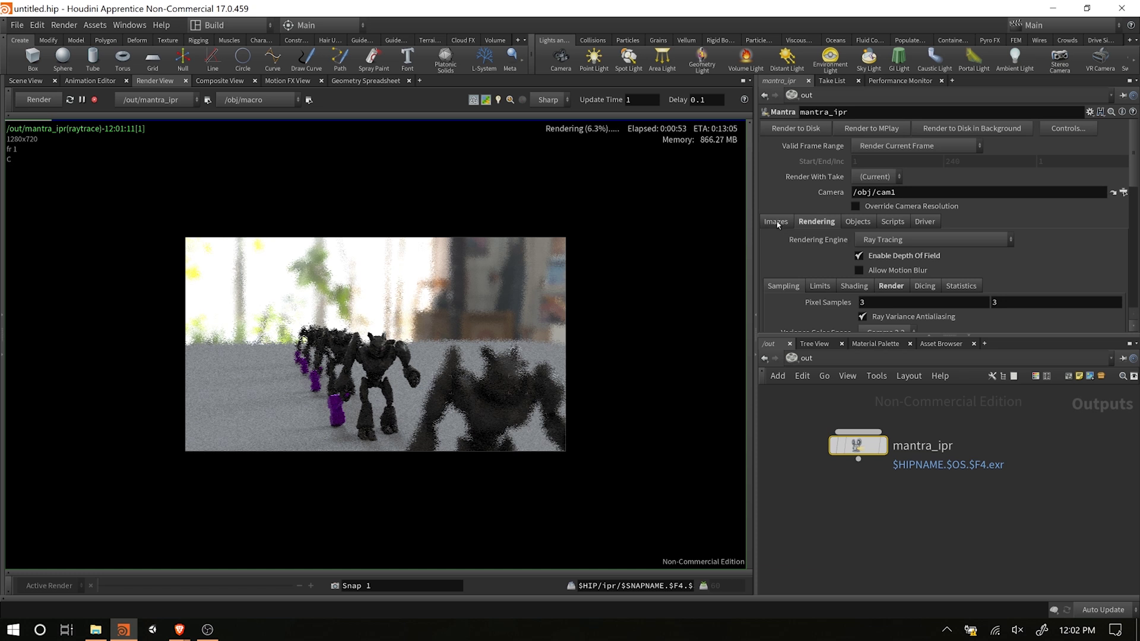
Step: Show mantra_ipr's image output settings, then look through the Tutorials project folder in File Explorer and return to Houdini
left_click(776, 223)
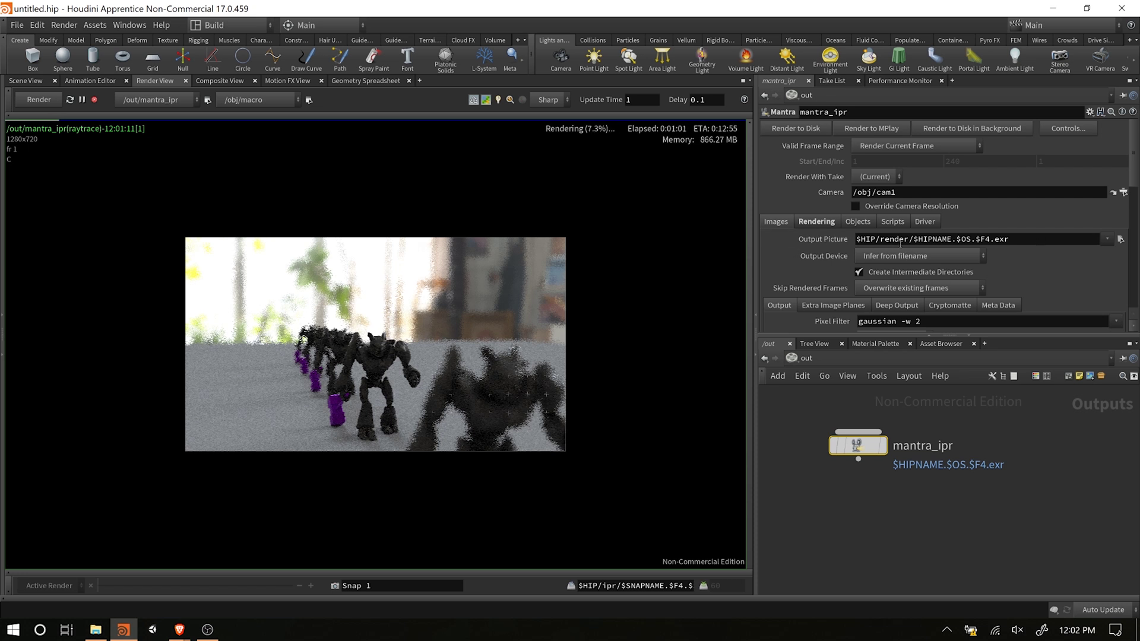
left_click(96, 629)
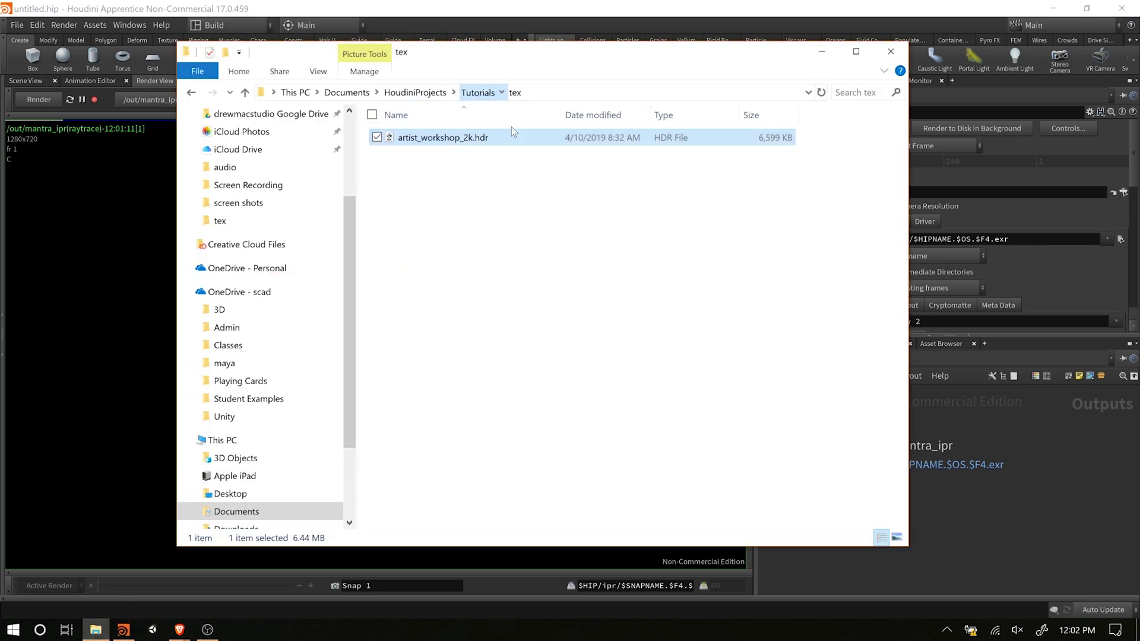
left_click(478, 92)
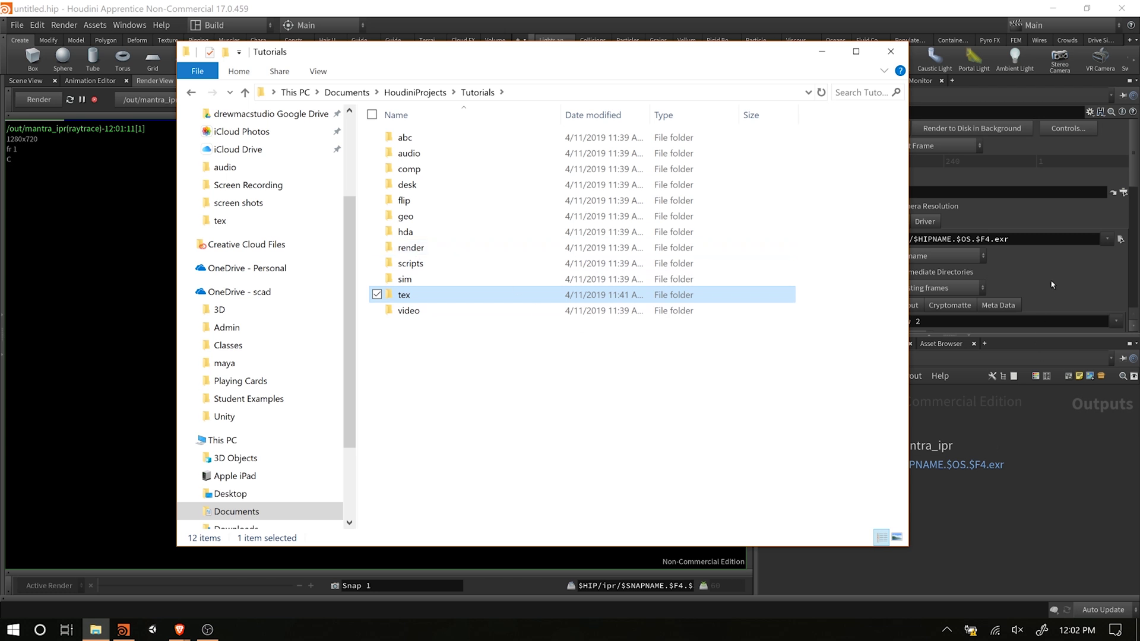
left_click(1077, 290)
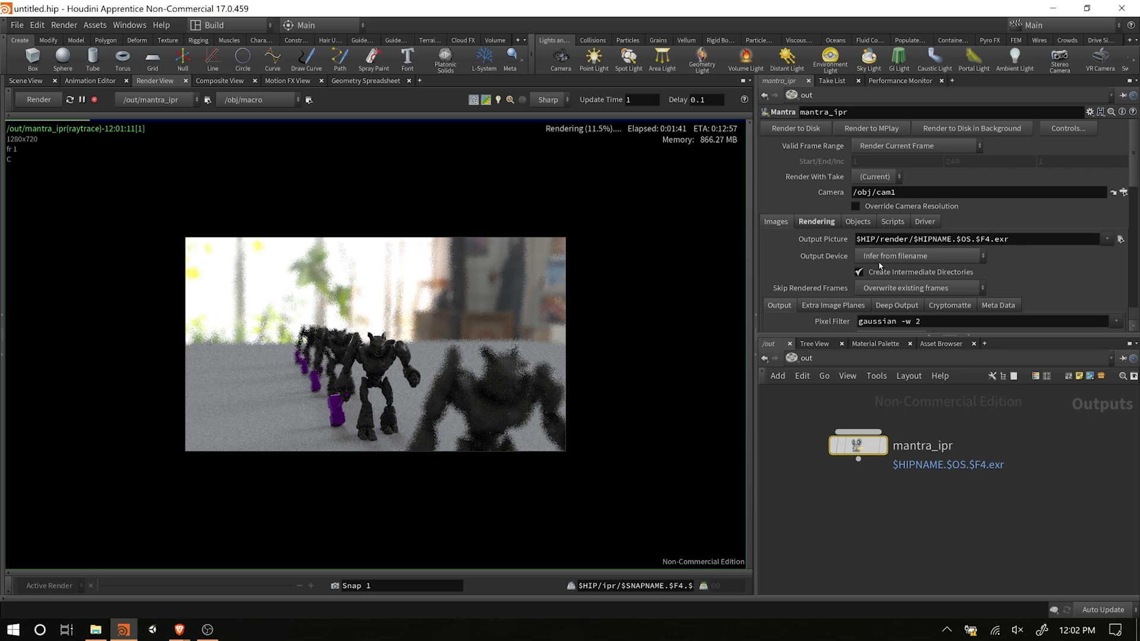
Step: Review the available output formats and set mantra_ipr's output picture to "Render 1-close.png" in $HIP/render/
left_click(957, 257)
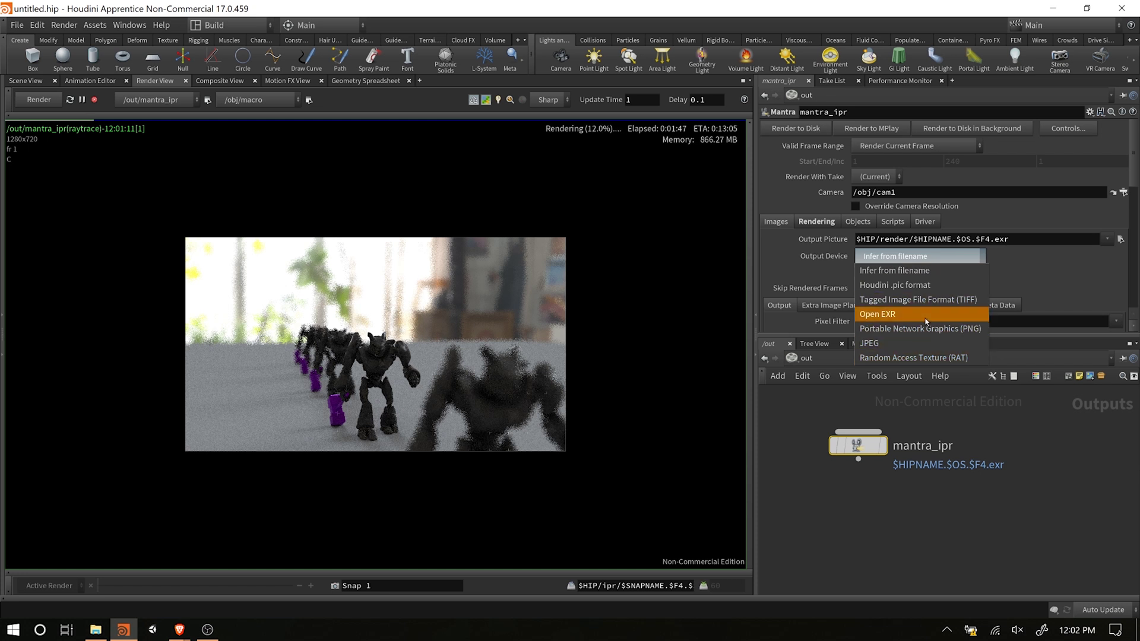
left_click(872, 261)
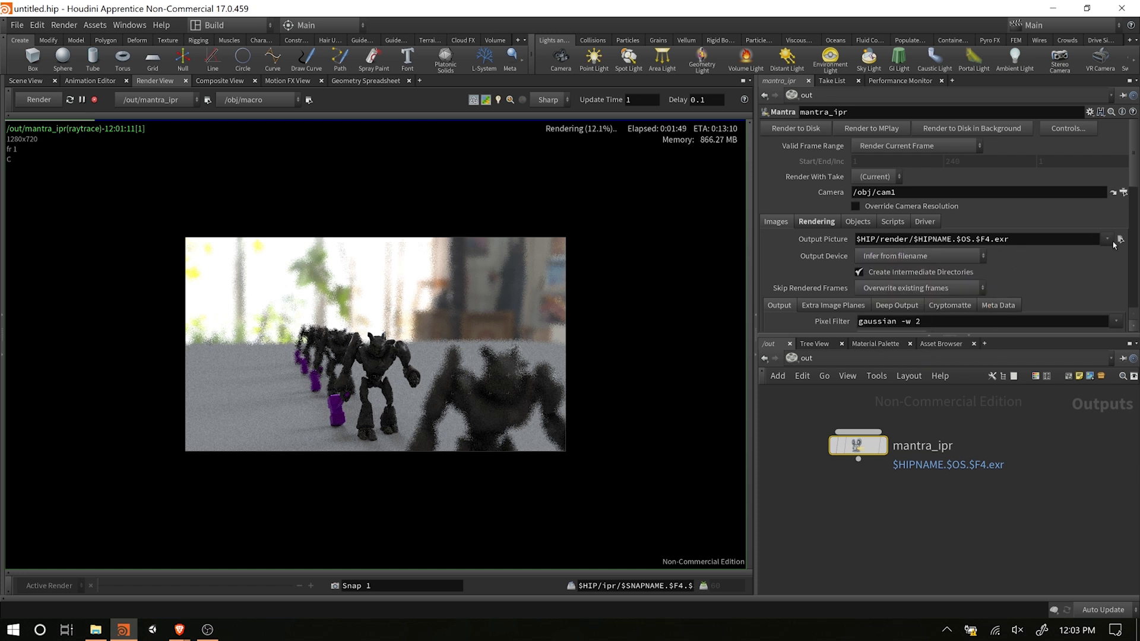
left_click_drag(1005, 239, 1047, 264)
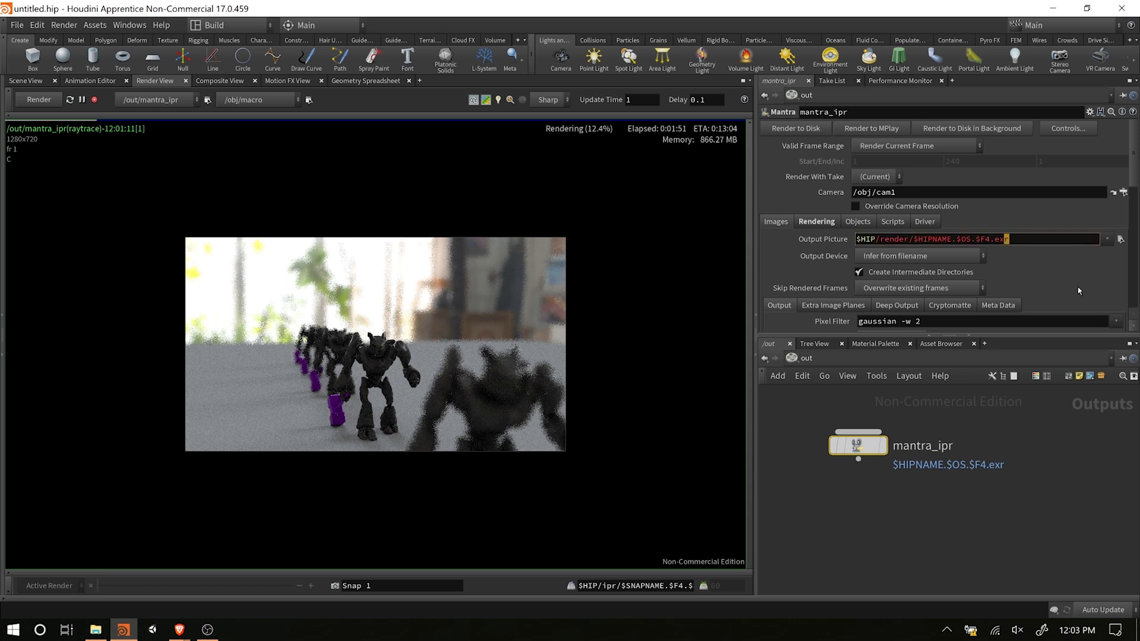
left_click(1121, 240)
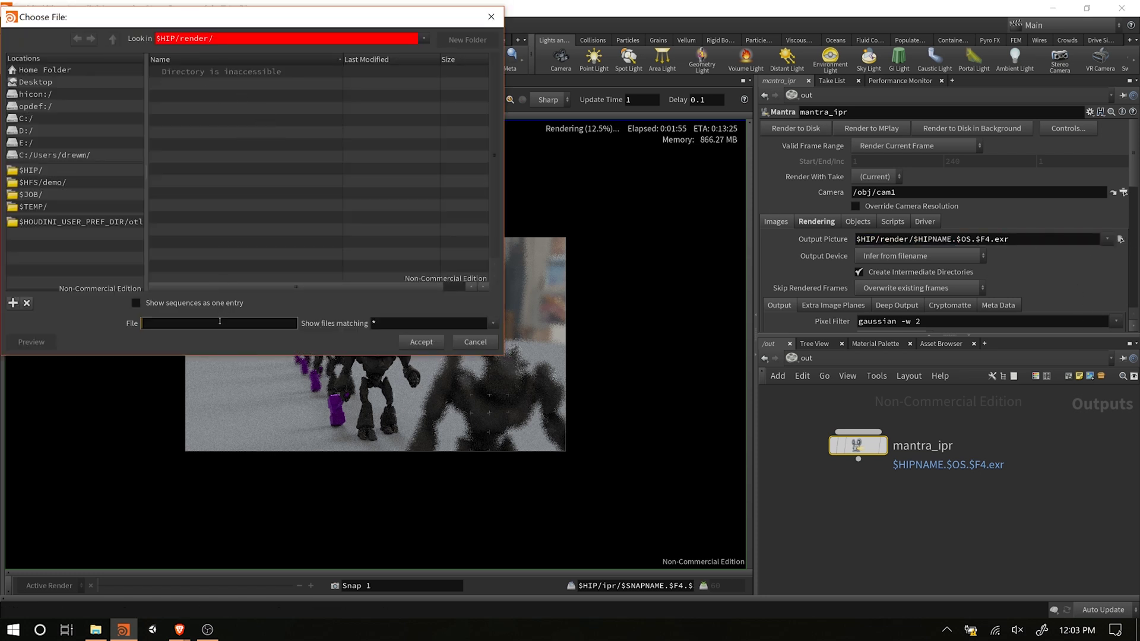
type("Render 1-close")
type(".")
type("png")
left_click(422, 342)
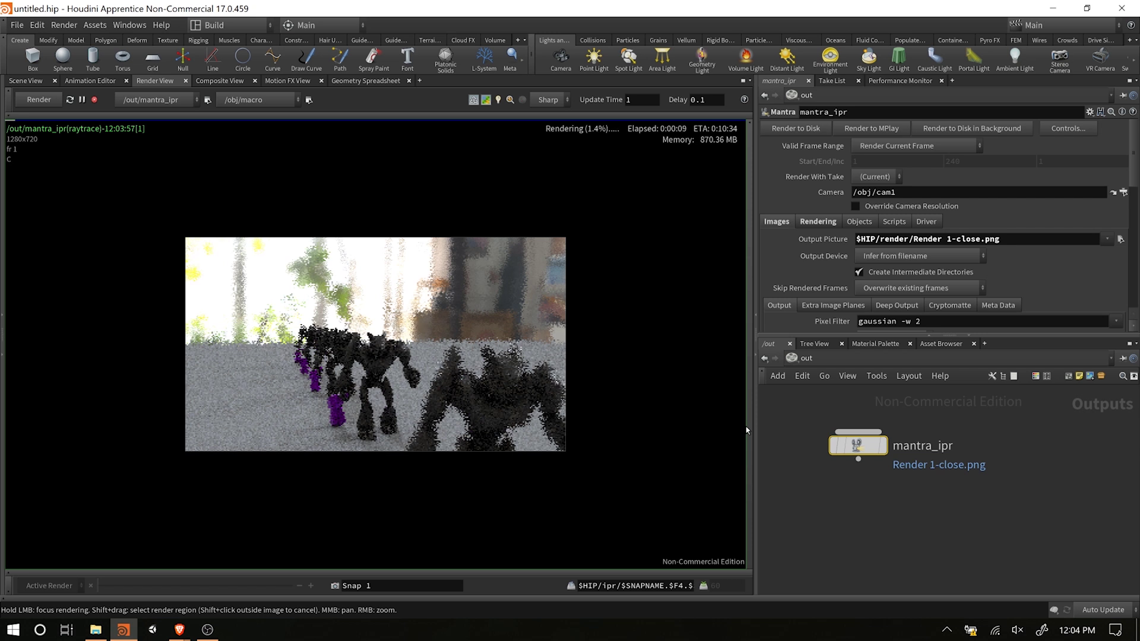
Step: Replace the space in the output picture's file name with an underscore, giving $HIP/render/Render_1-close.png
left_click(475, 100)
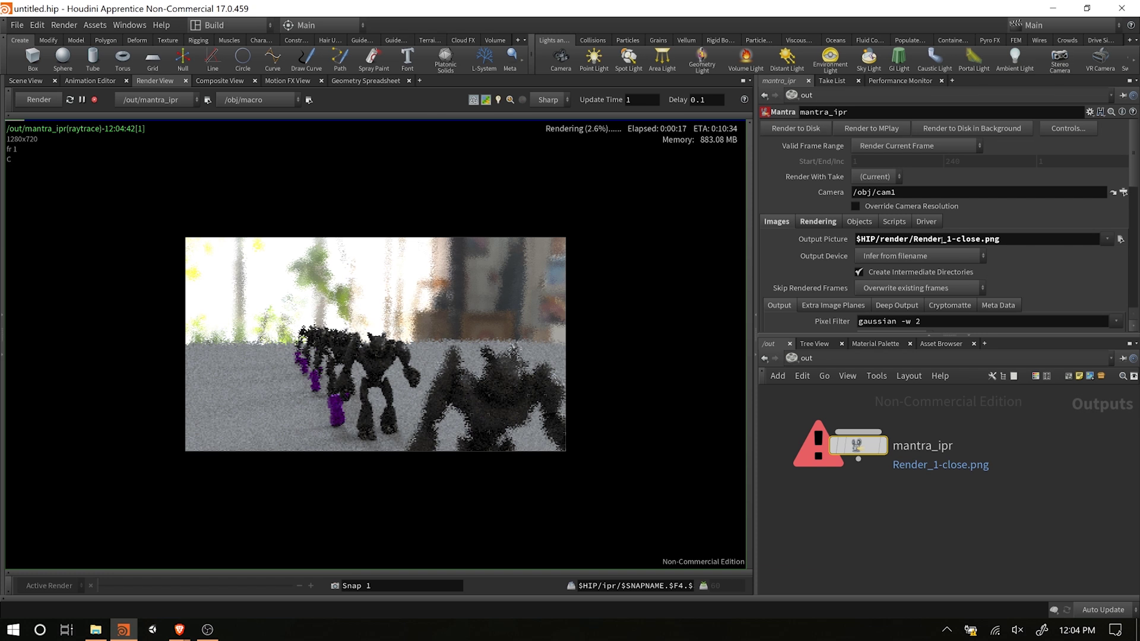
left_click(947, 238)
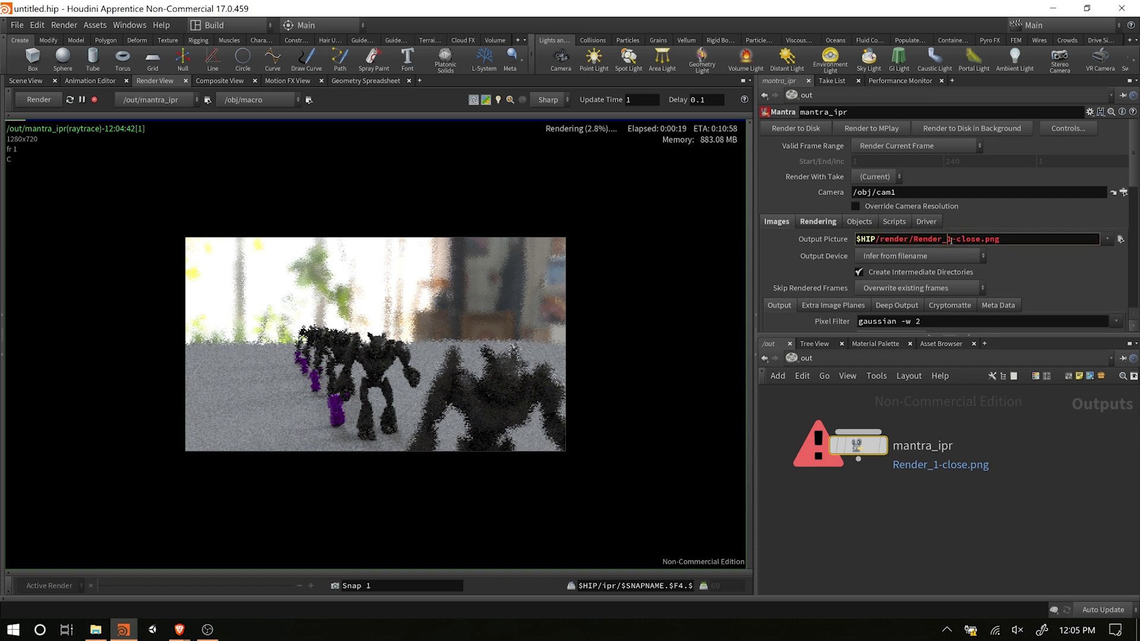
left_click_drag(943, 239, 948, 239)
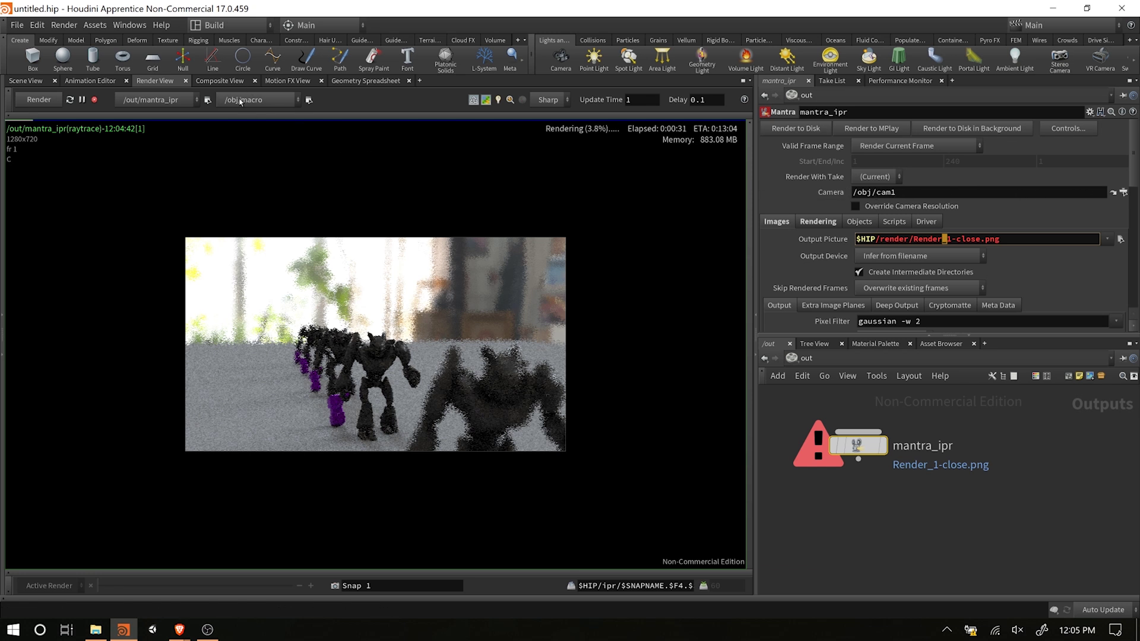
Step: Set mantra_ipr's render camera to /obj/macro
left_click(1123, 194)
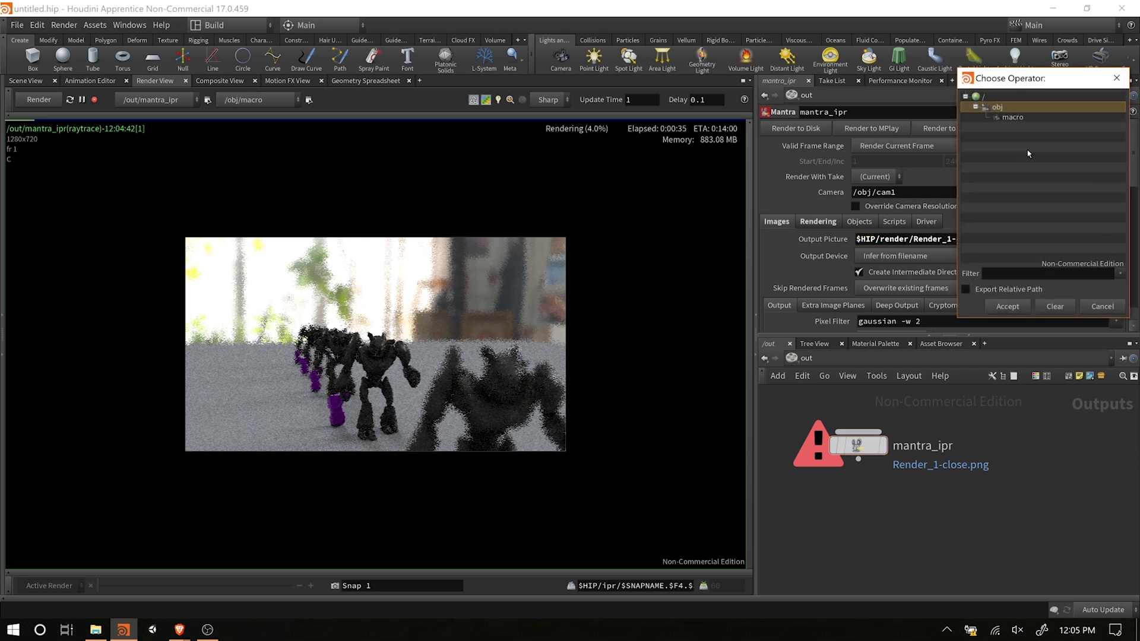
left_click(1013, 117)
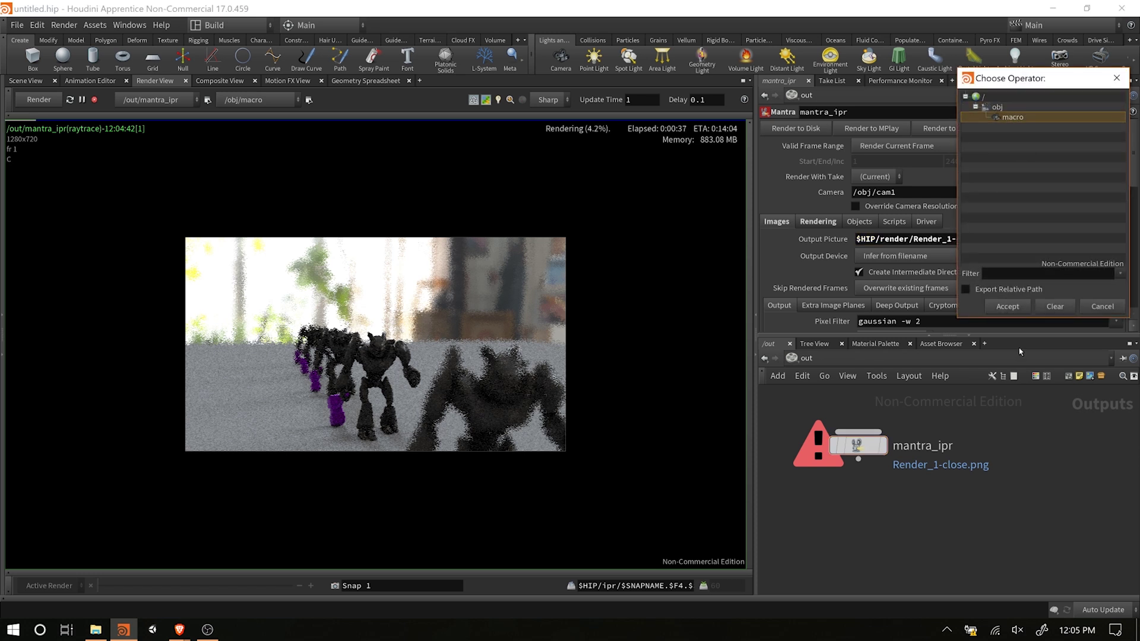
left_click(1008, 307)
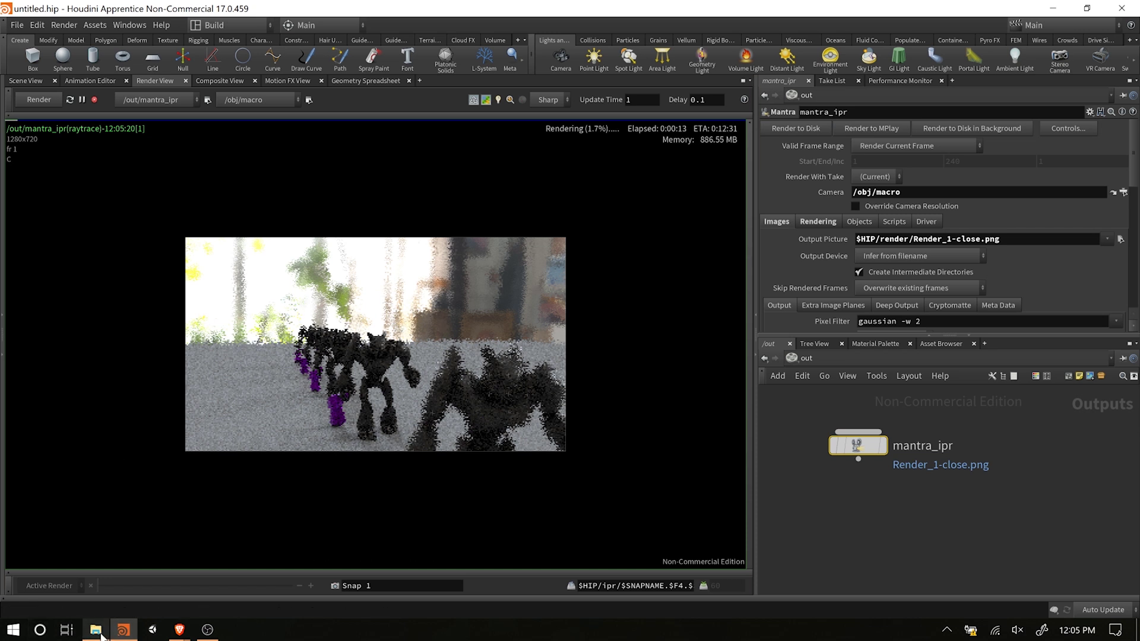
mouse_move(117, 626)
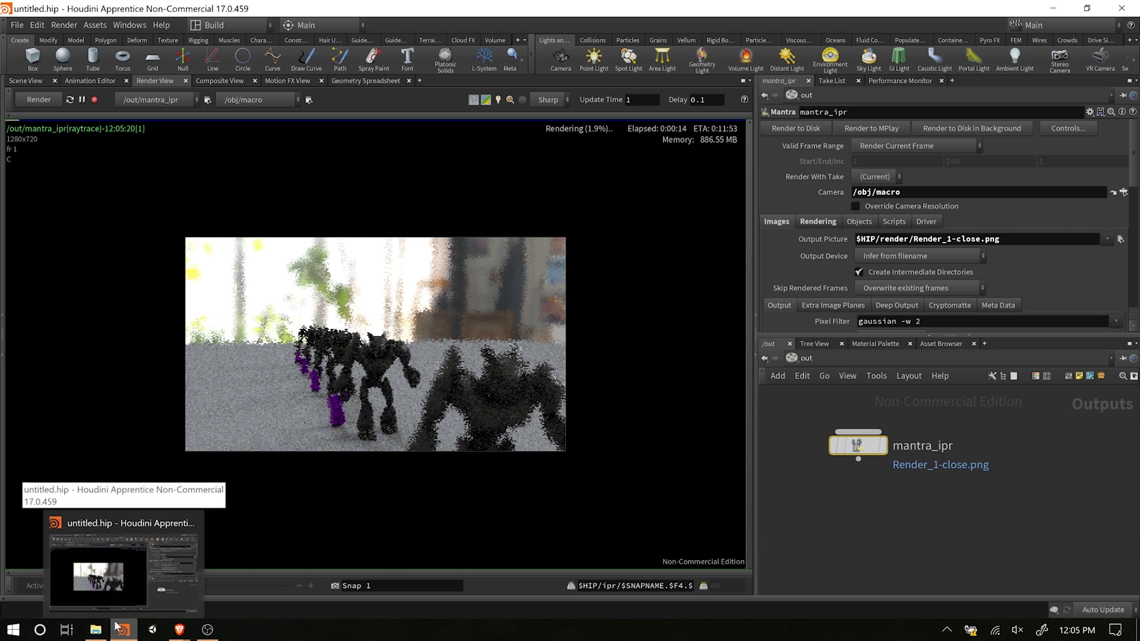